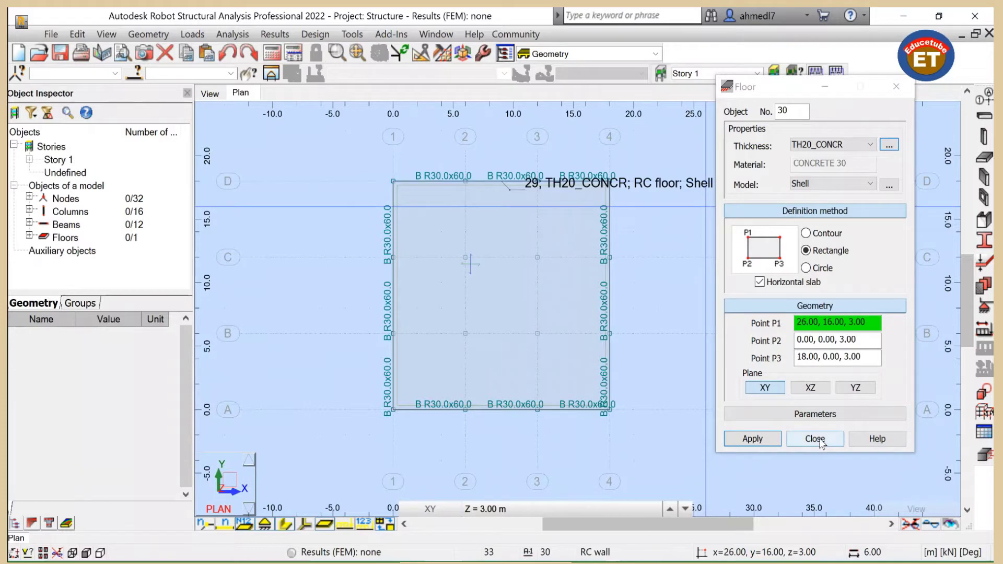
Finish defining the floor slab by closing the Floor dialog.
{"action": "left_click", "coordinate": [820, 440]}
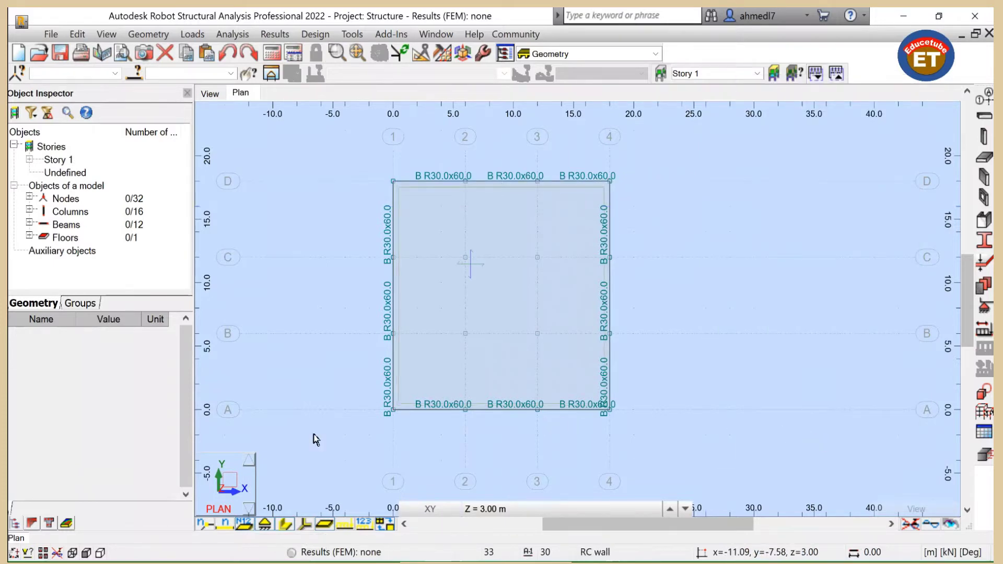
{"action": "scroll", "coordinate": [391, 408], "scroll_direction": "up", "scroll_amount": 2}
{"action": "scroll", "coordinate": [448, 340], "scroll_direction": "down", "scroll_amount": 2}
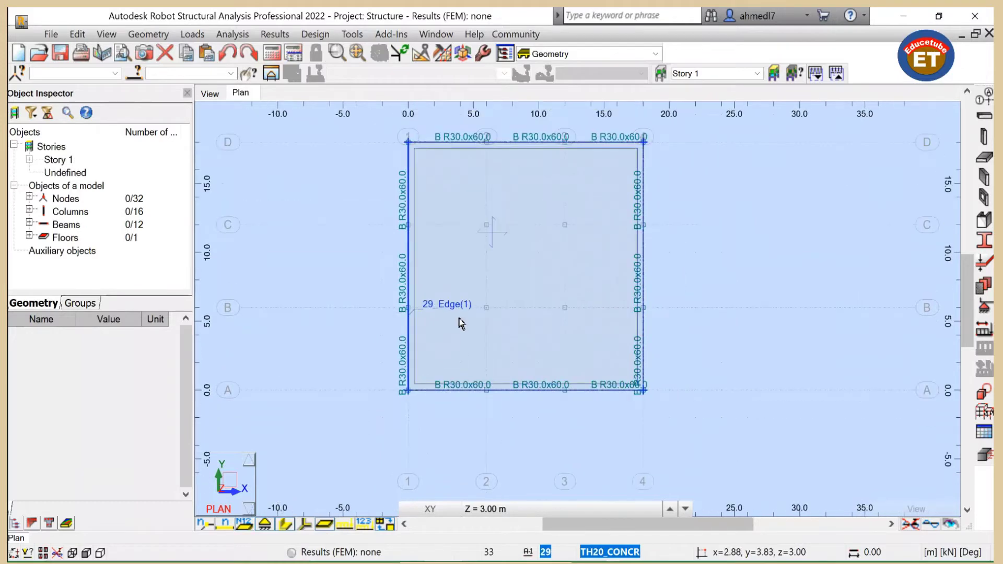
{"action": "scroll", "coordinate": [525, 126], "scroll_direction": "up", "scroll_amount": 1}
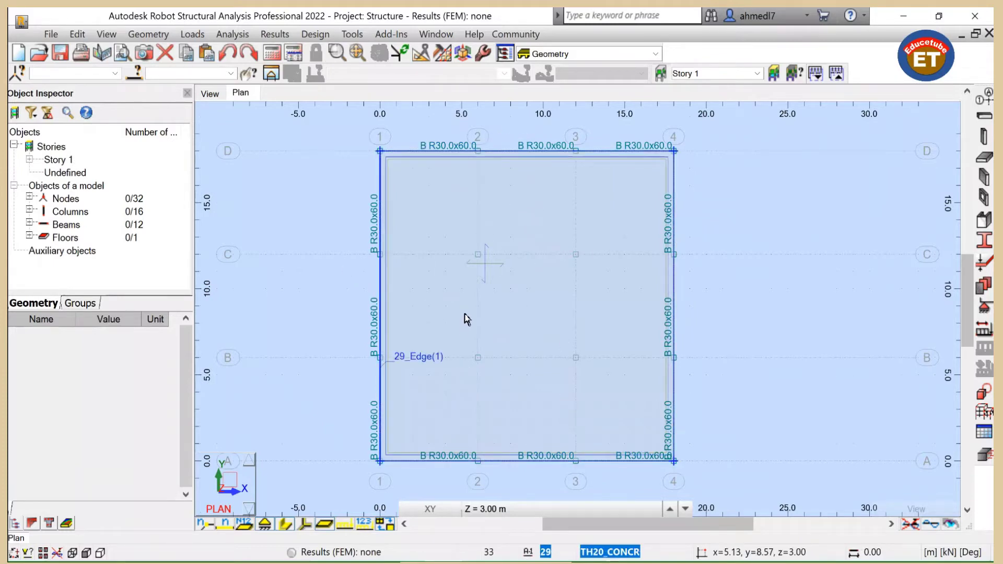
Add a Cartesian structural axis in the X direction at 4 m, using one repetition 4 m from axis 1.
{"action": "left_click", "coordinate": [148, 33]}
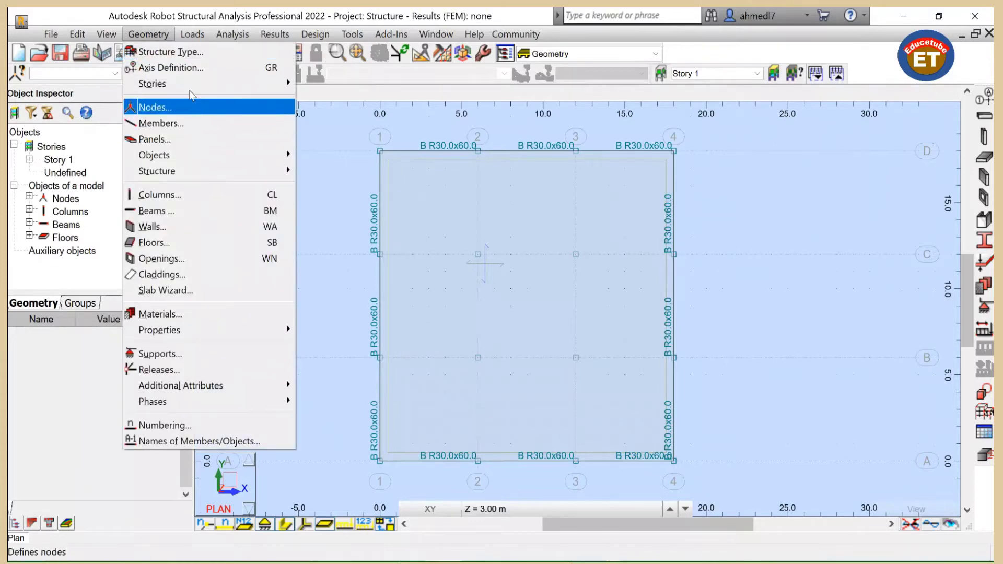
{"action": "left_click", "coordinate": [189, 69]}
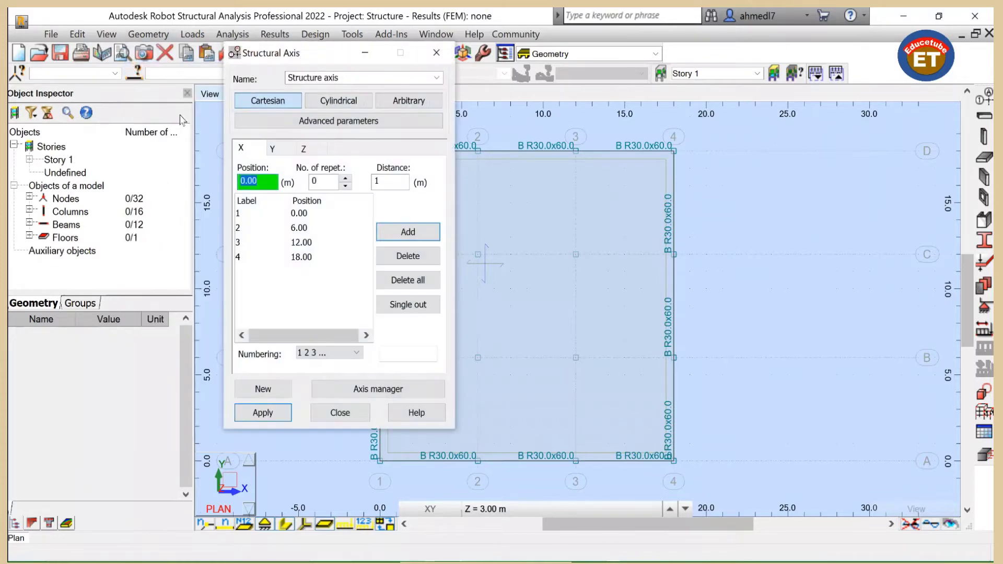
{"action": "left_click", "coordinate": [240, 214]}
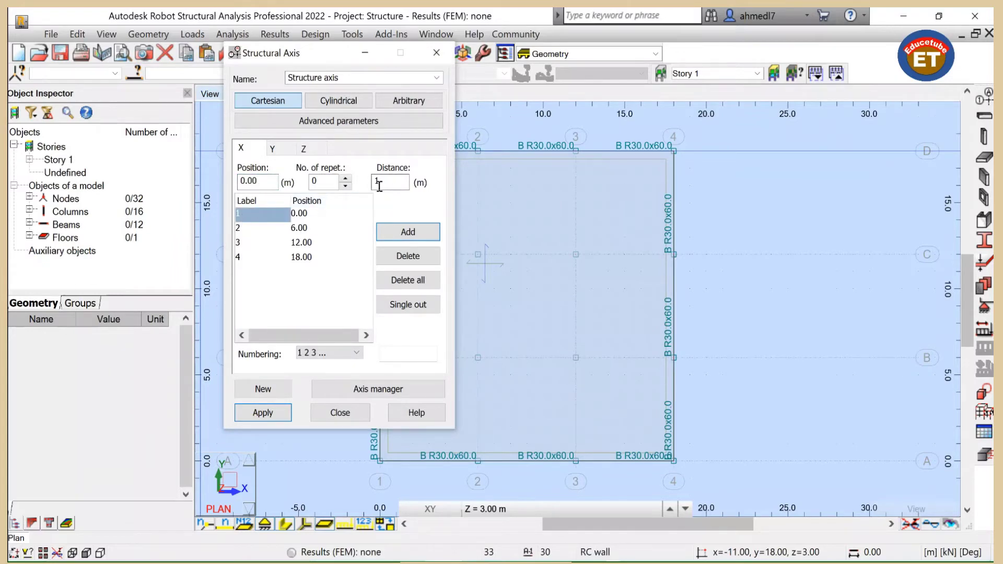
{"action": "left_click", "coordinate": [346, 179]}
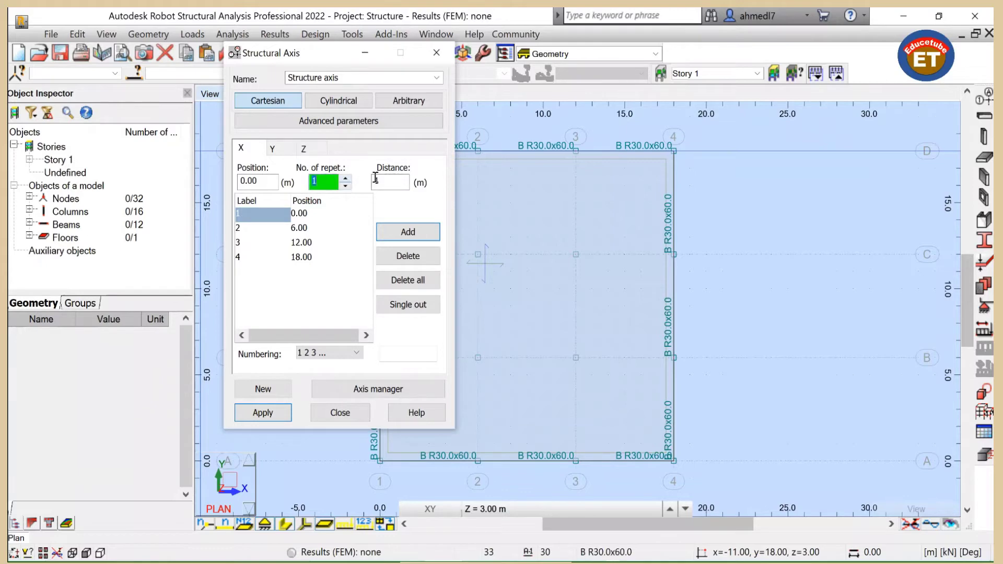
{"action": "left_click", "coordinate": [384, 181]}
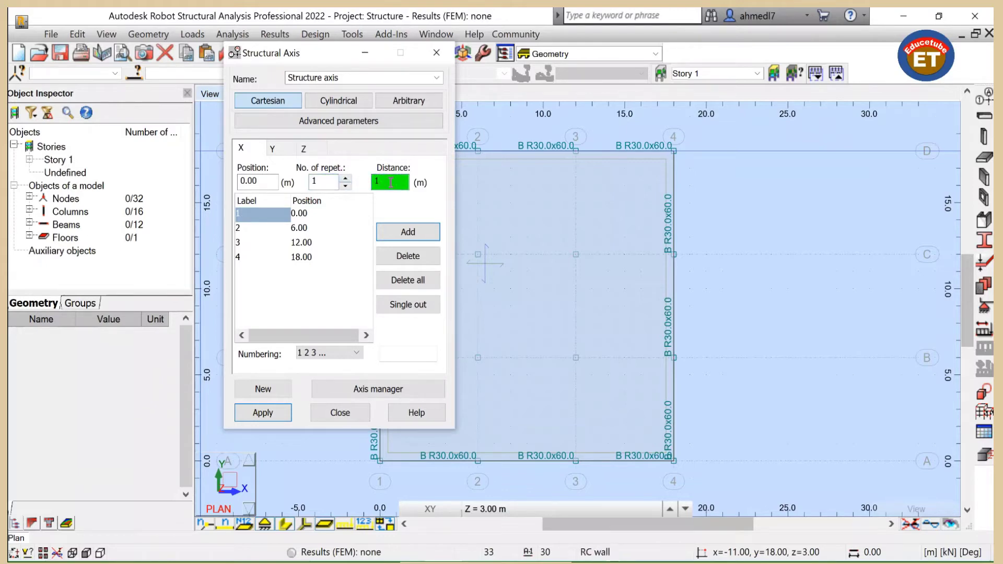
{"action": "type", "text": "4"}
{"action": "left_click", "coordinate": [408, 231]}
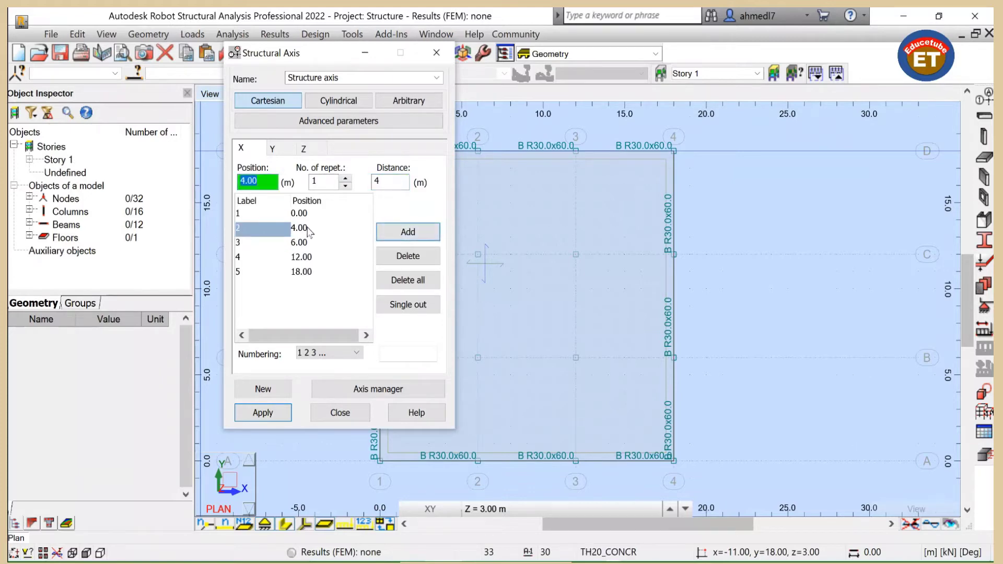
Add X-direction axes at 8, 10 and 14 m using a repetition distance of 2 m.
{"action": "left_click", "coordinate": [300, 245]}
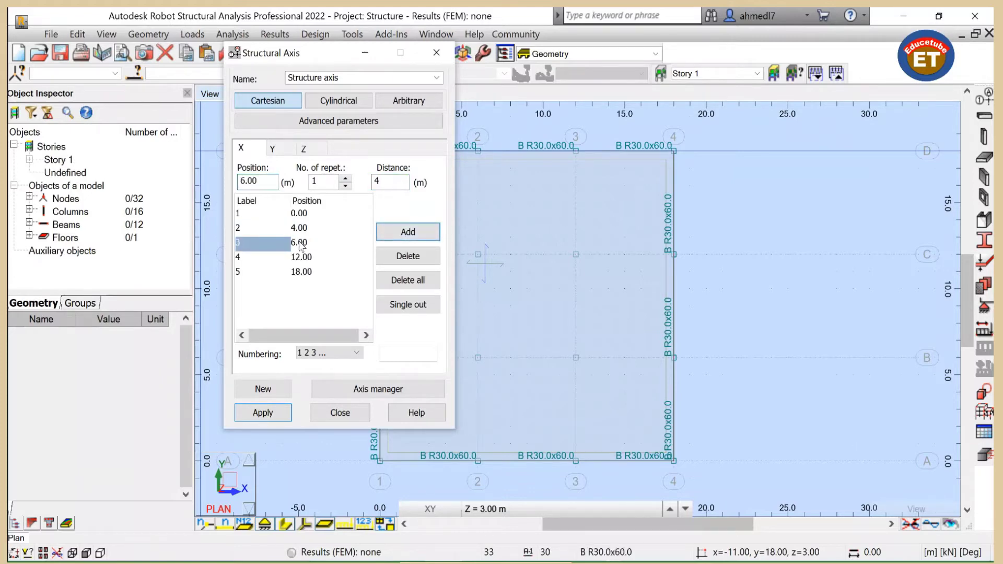
{"action": "double_click", "coordinate": [387, 181]}
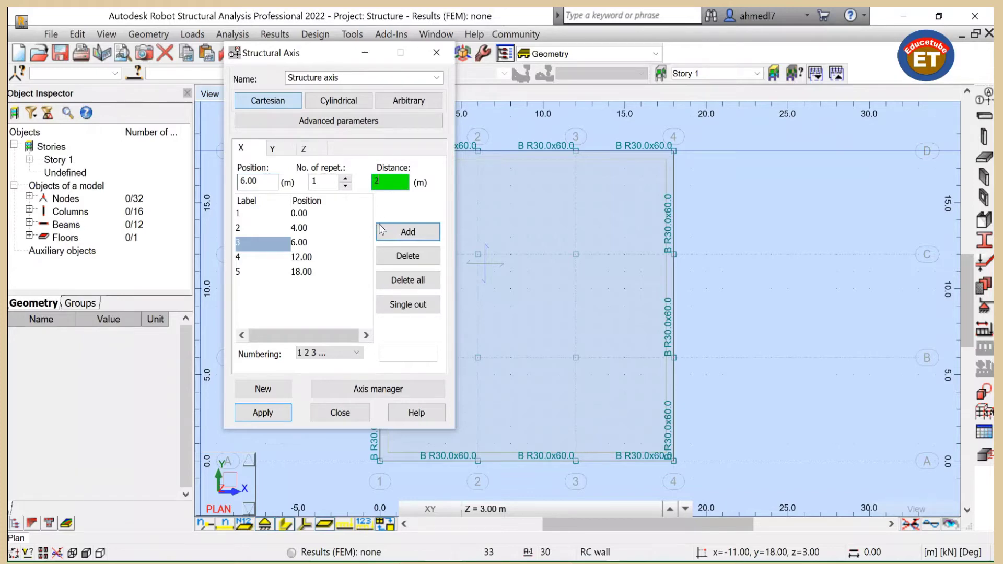
{"action": "left_click", "coordinate": [408, 232]}
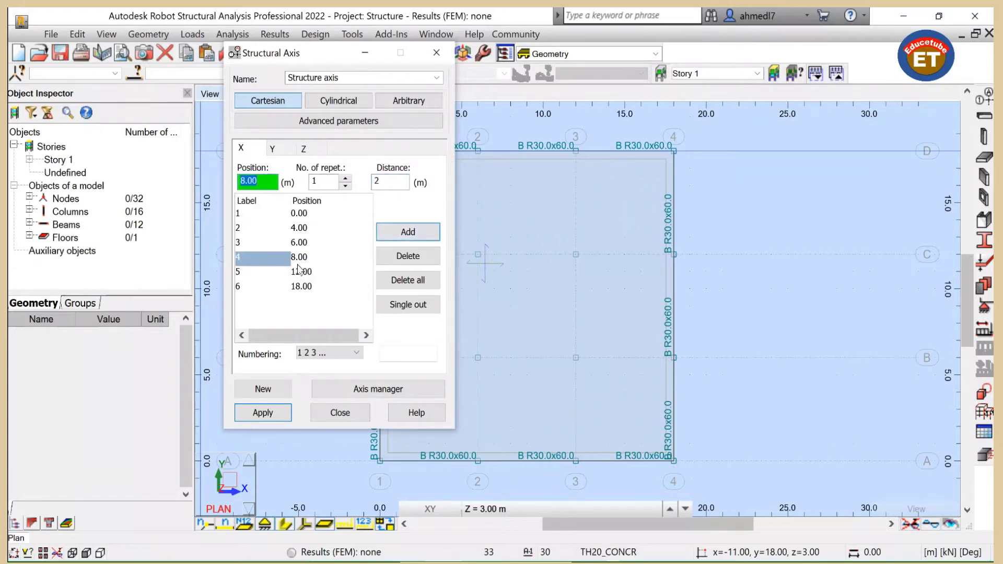
{"action": "left_click", "coordinate": [399, 238]}
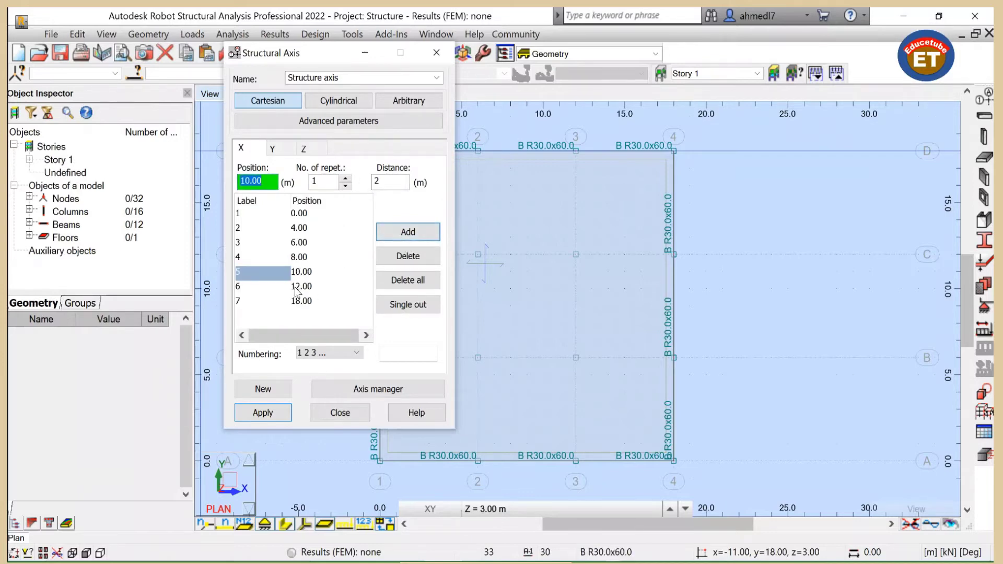
{"action": "left_click", "coordinate": [287, 288]}
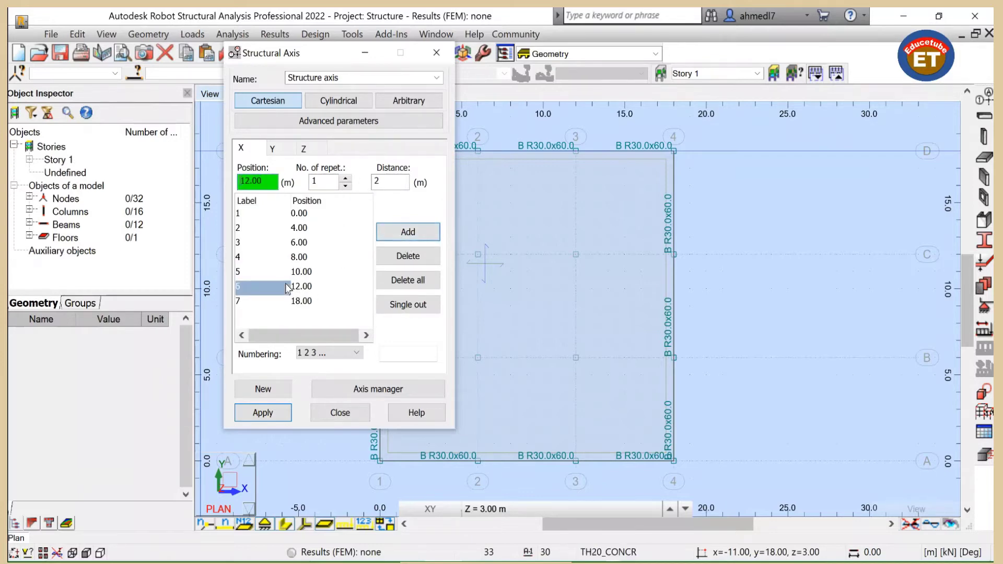
{"action": "left_click", "coordinate": [400, 234]}
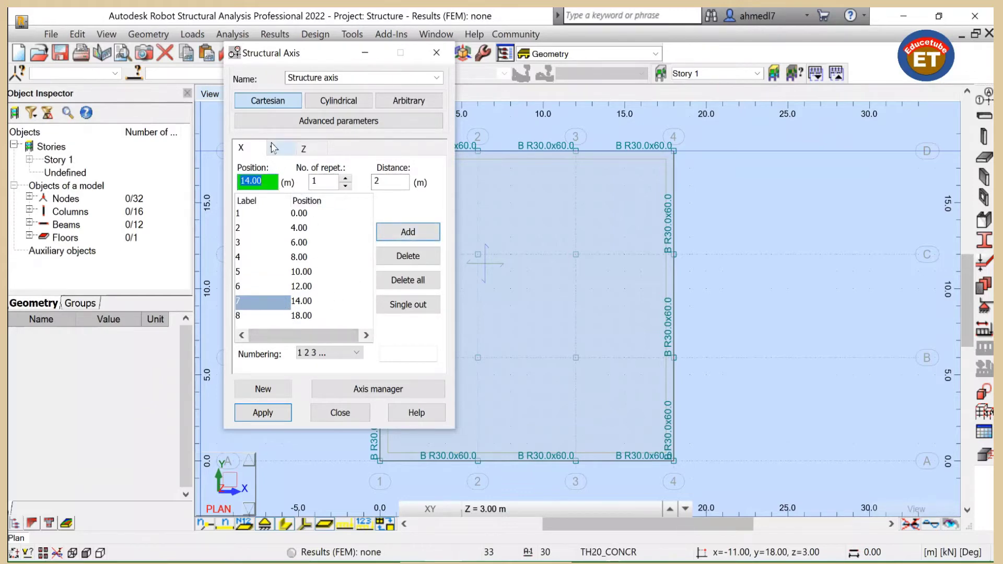
Add a structural axis in the Y direction at 4 m, using one repetition 4 m from axis A.
{"action": "left_click", "coordinate": [273, 147]}
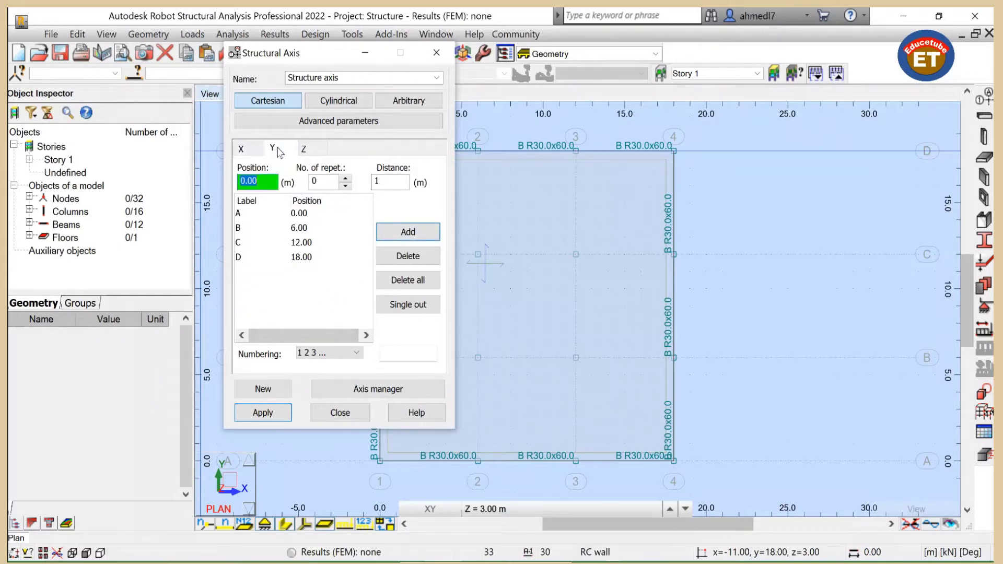
{"action": "left_click", "coordinate": [249, 216]}
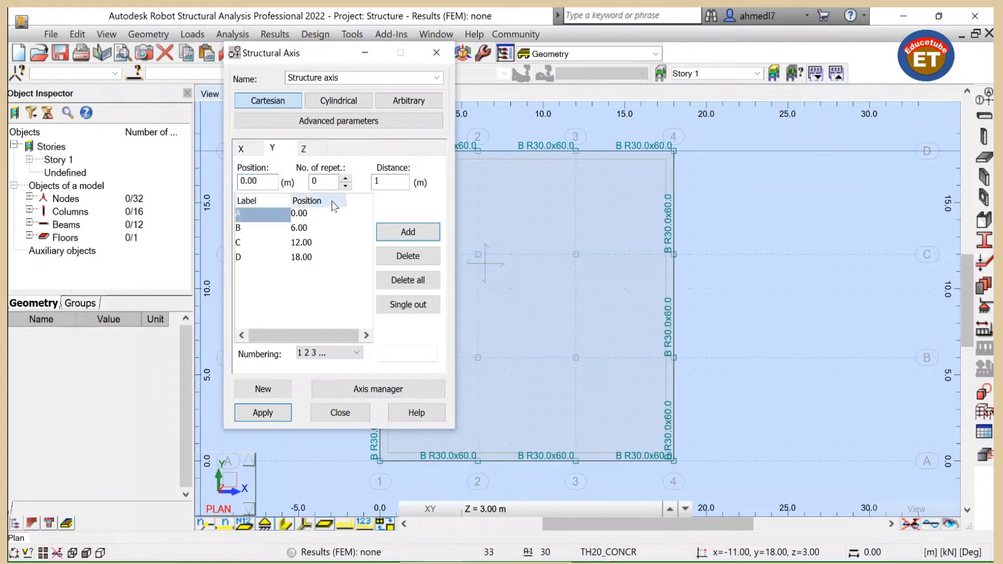
{"action": "left_click", "coordinate": [347, 179]}
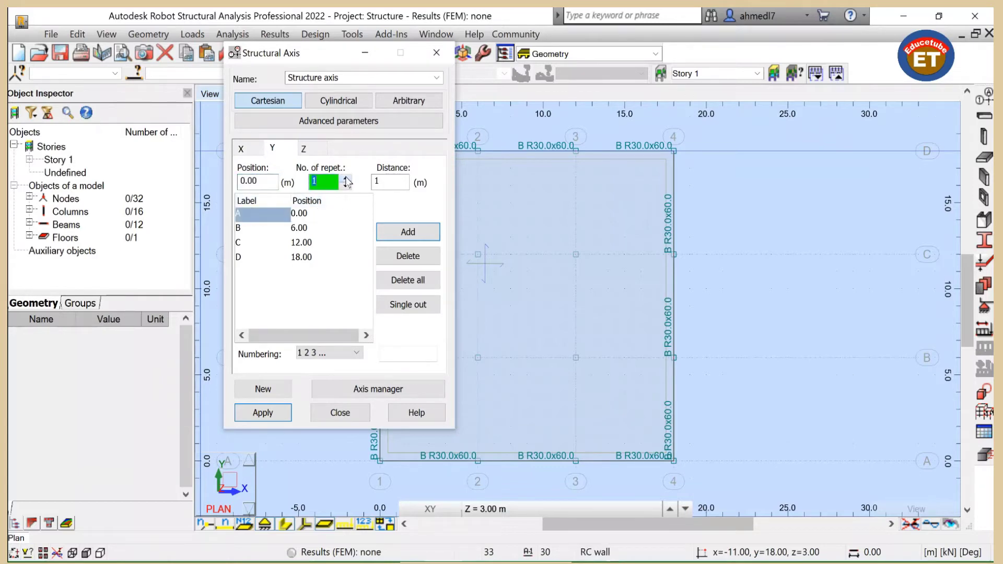
{"action": "left_click", "coordinate": [390, 182]}
{"action": "key", "text": "BackSpace"}
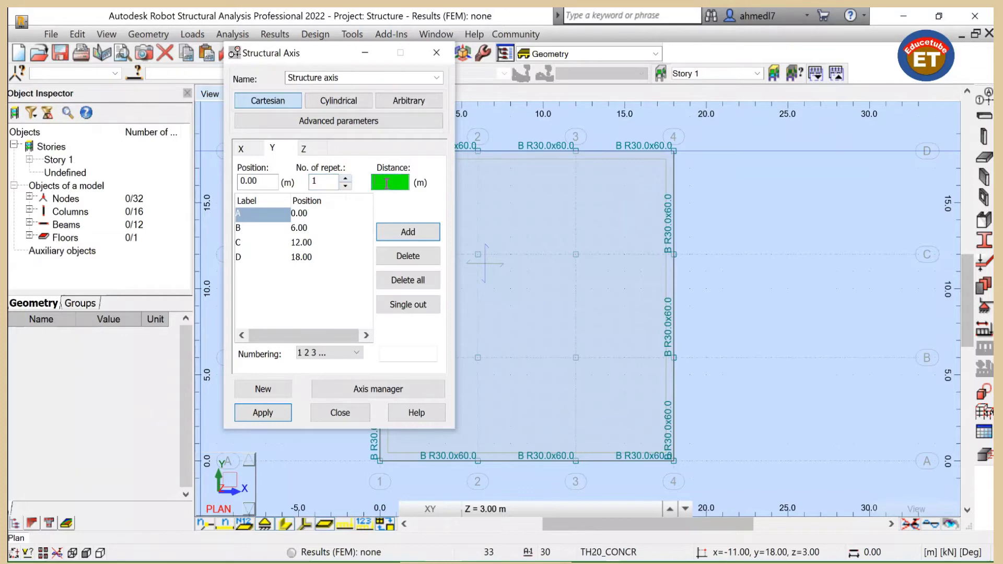
{"action": "type", "text": "4"}
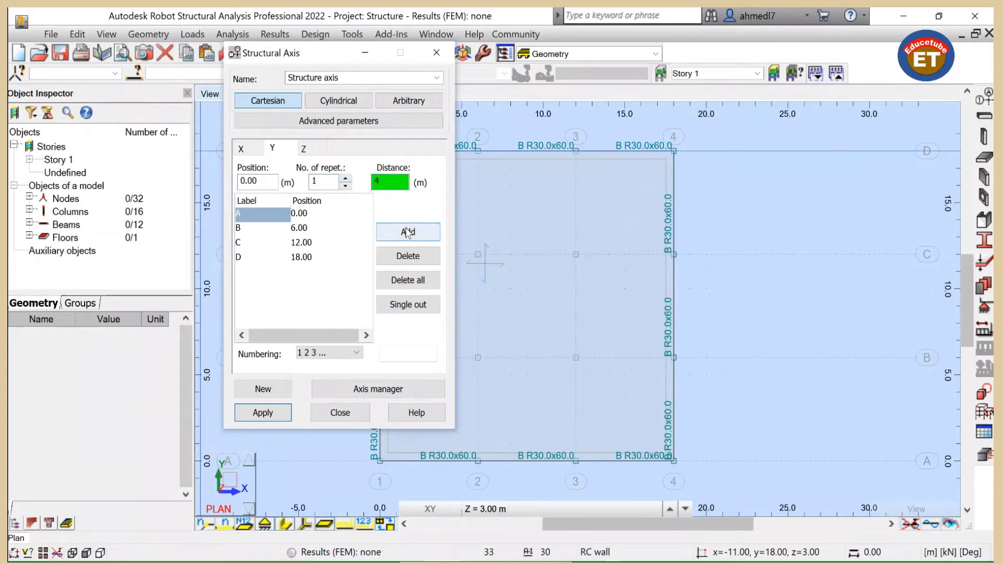
{"action": "left_click", "coordinate": [409, 231]}
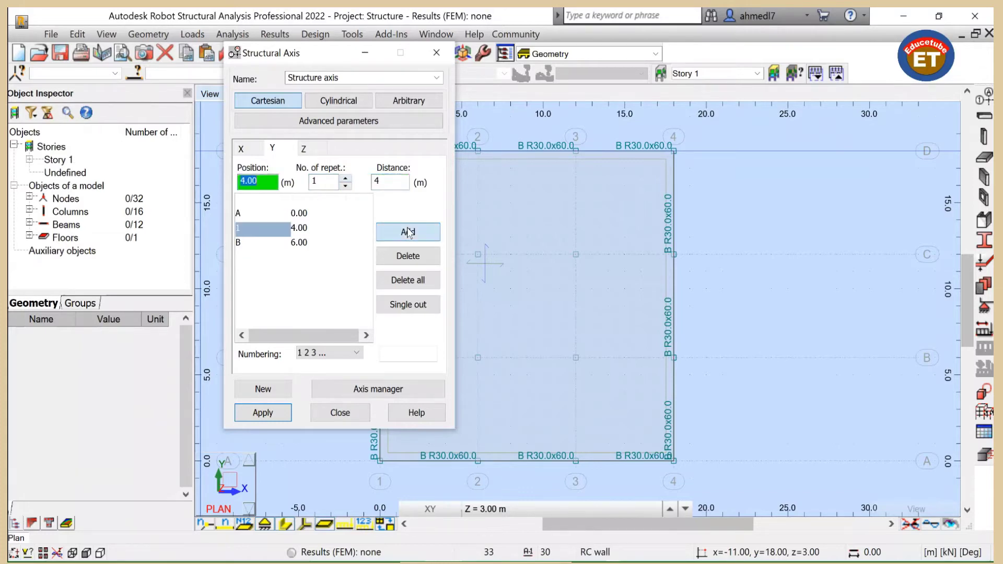
Add Y-direction axes at 8, 10 and 14 m using a repetition distance of 2 m.
{"action": "left_click", "coordinate": [299, 244]}
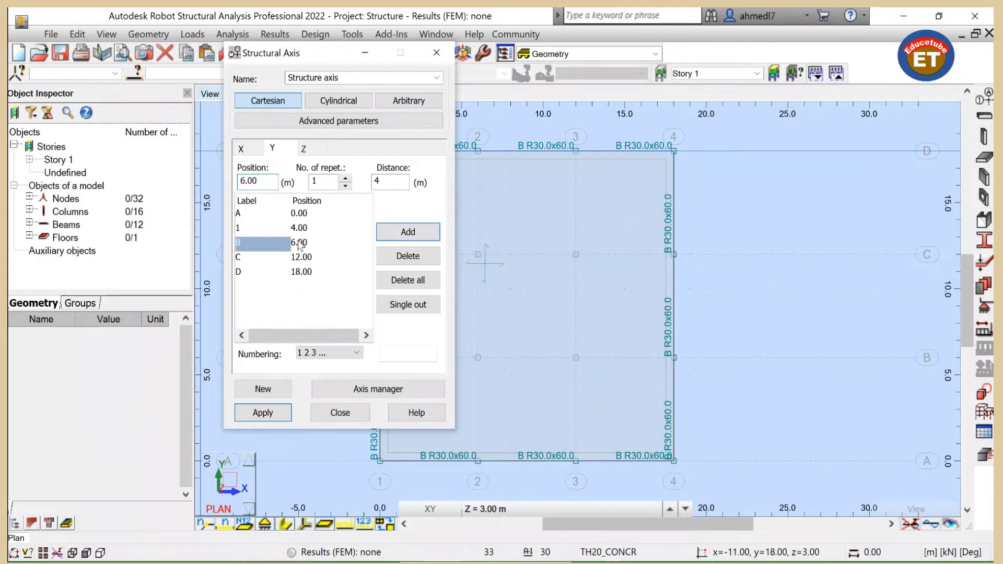
{"action": "left_click", "coordinate": [384, 182]}
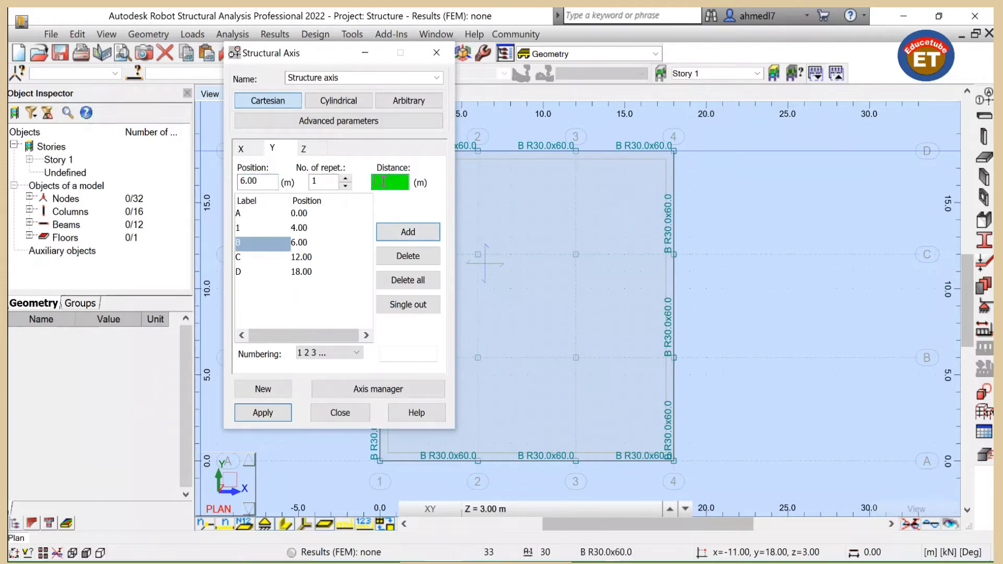
{"action": "type", "text": "2"}
{"action": "left_click", "coordinate": [387, 236]}
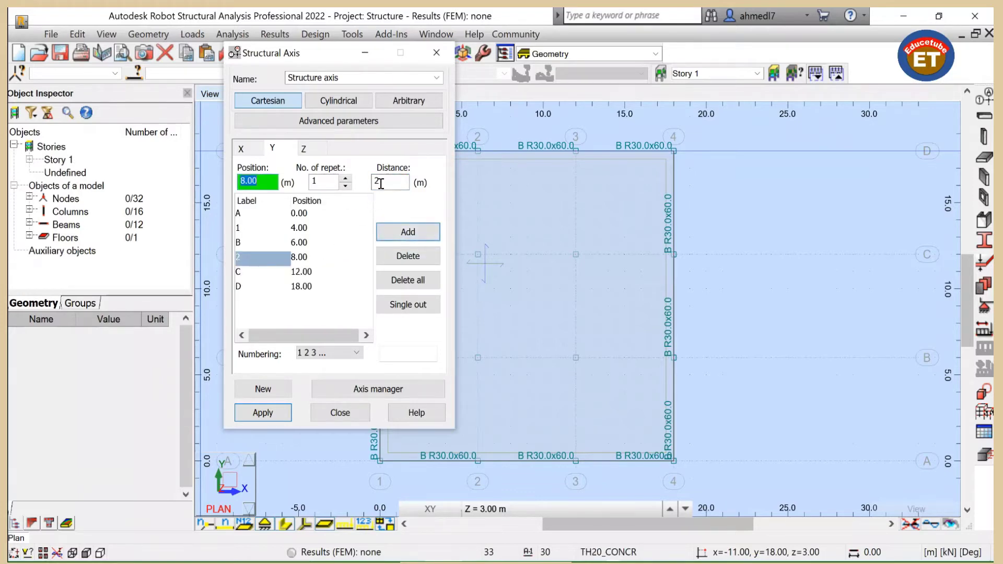
{"action": "left_click", "coordinate": [397, 236]}
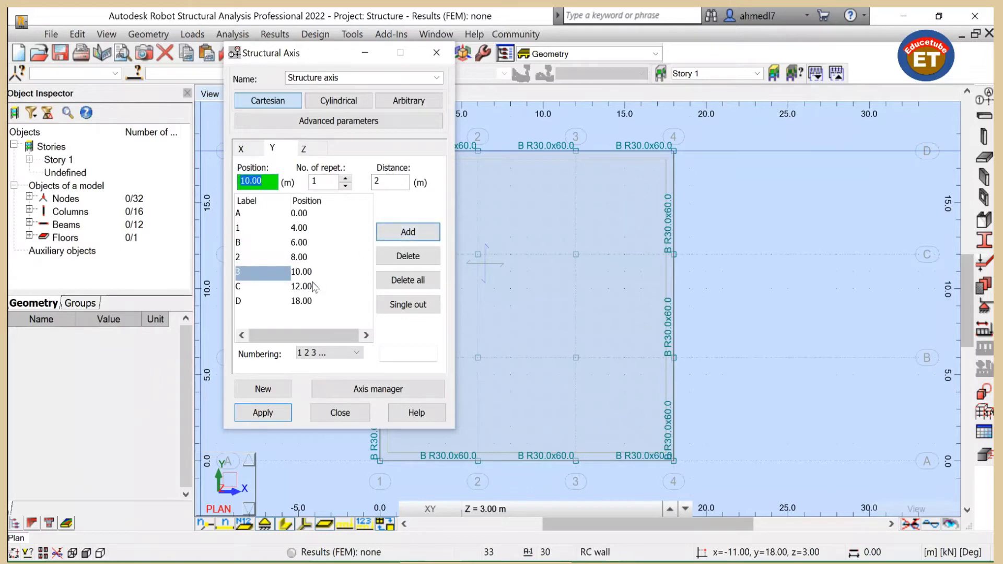
{"action": "left_click", "coordinate": [289, 288]}
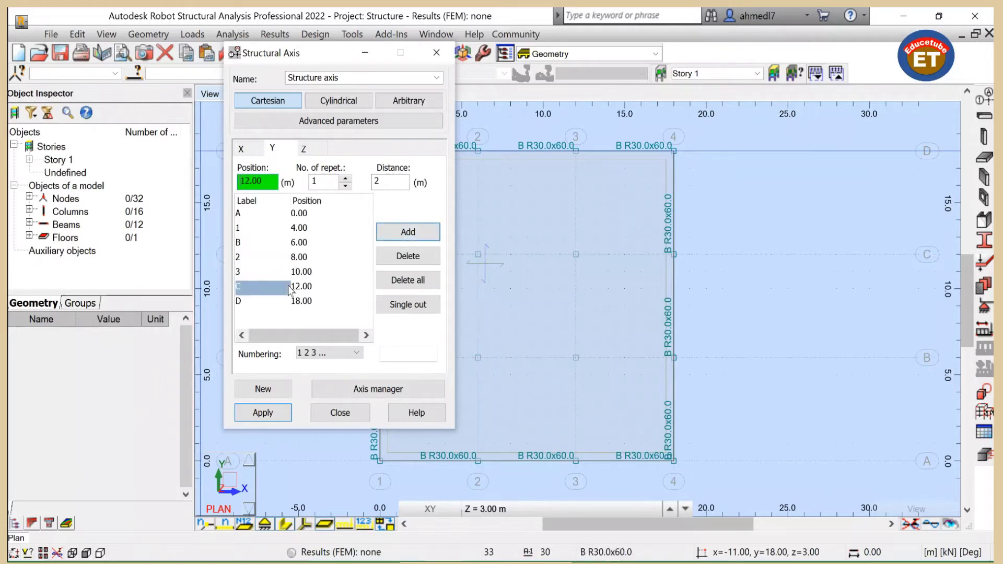
{"action": "left_click", "coordinate": [400, 236]}
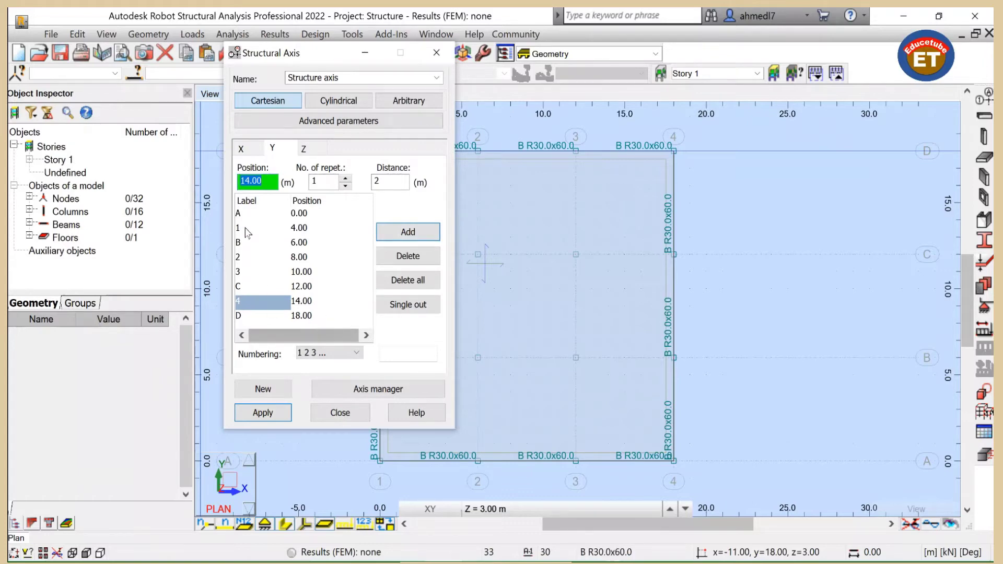
Change the numbering style of the Y-direction axes to A B C.
{"action": "left_click", "coordinate": [360, 354]}
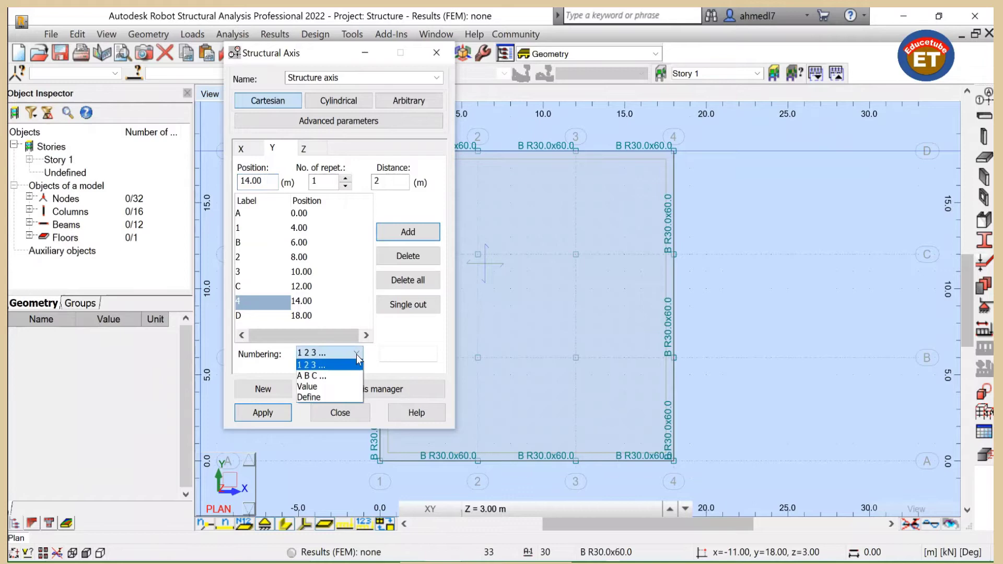
{"action": "left_click", "coordinate": [336, 374]}
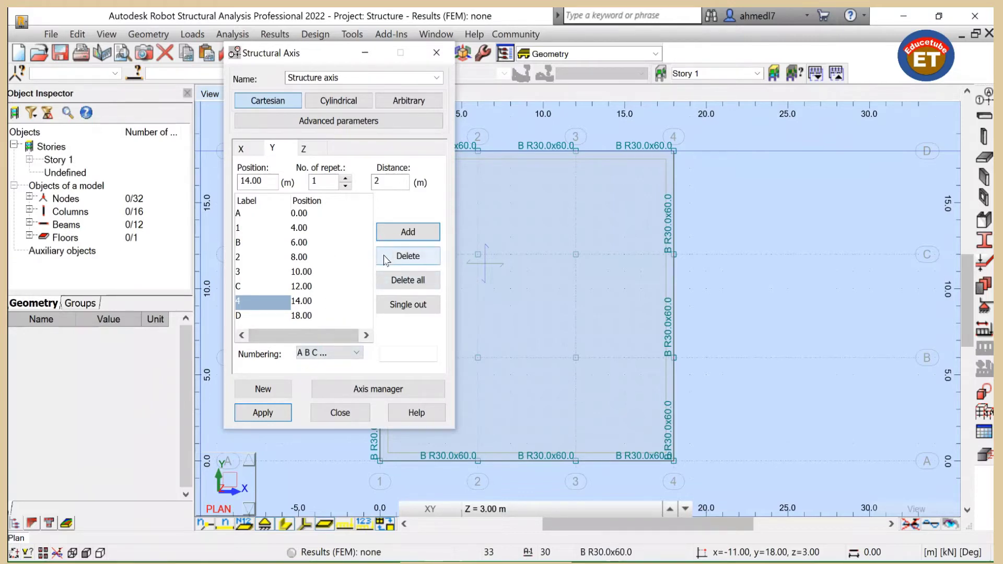
Delete the Y-direction structural axes at 4, 8, 10 and 14 m.
{"action": "left_click", "coordinate": [305, 230]}
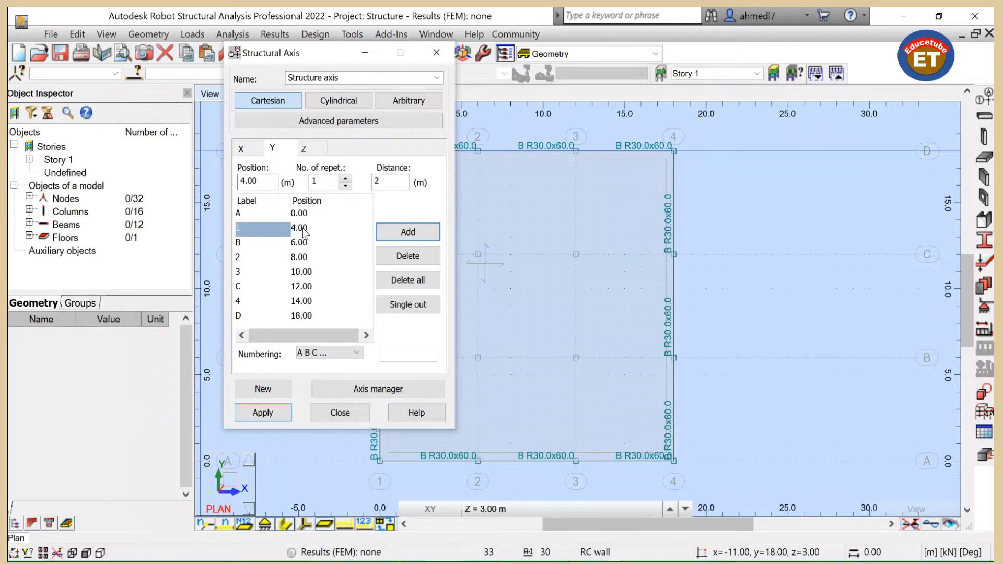
{"action": "left_click", "coordinate": [384, 255]}
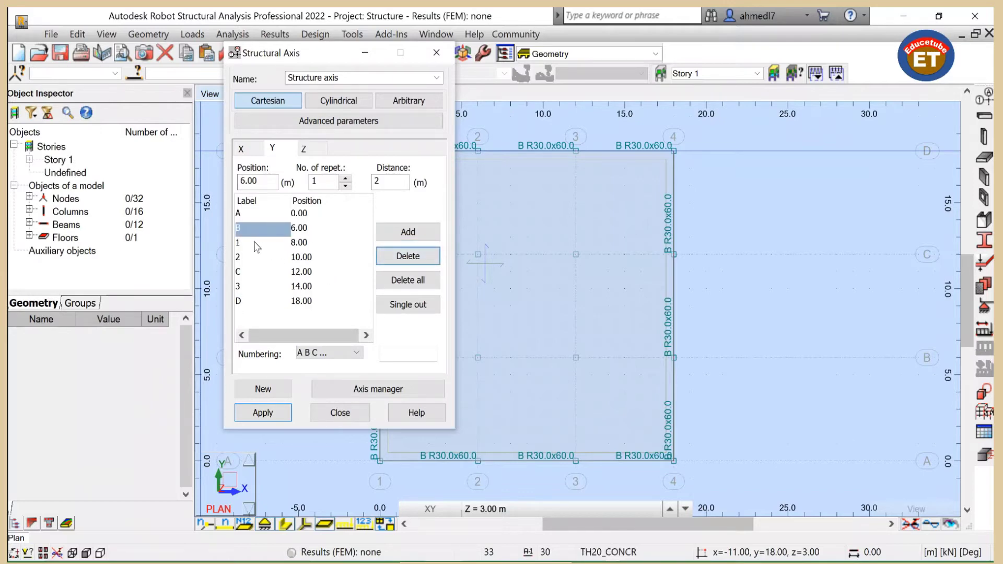
{"action": "left_click", "coordinate": [254, 247]}
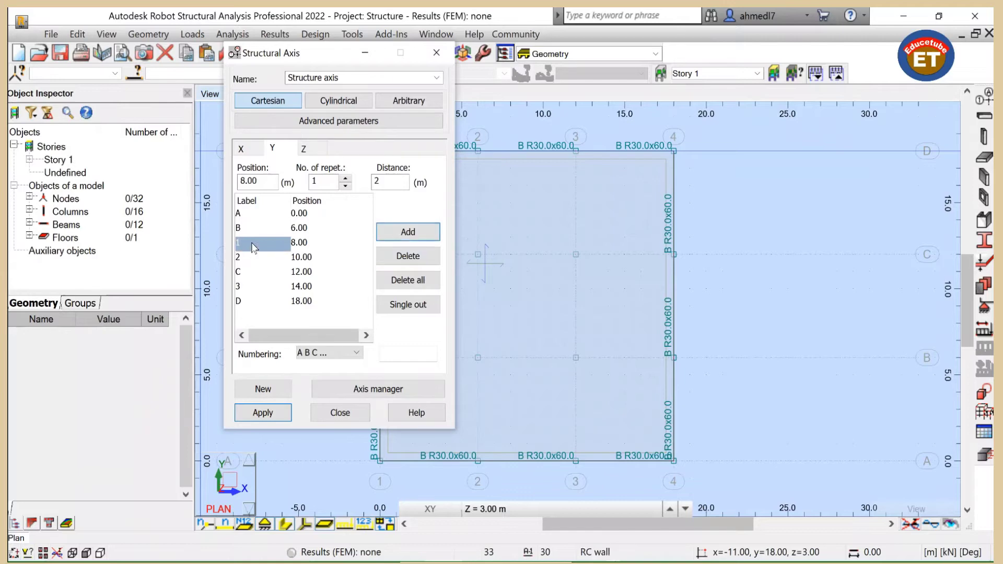
{"action": "left_click", "coordinate": [397, 256]}
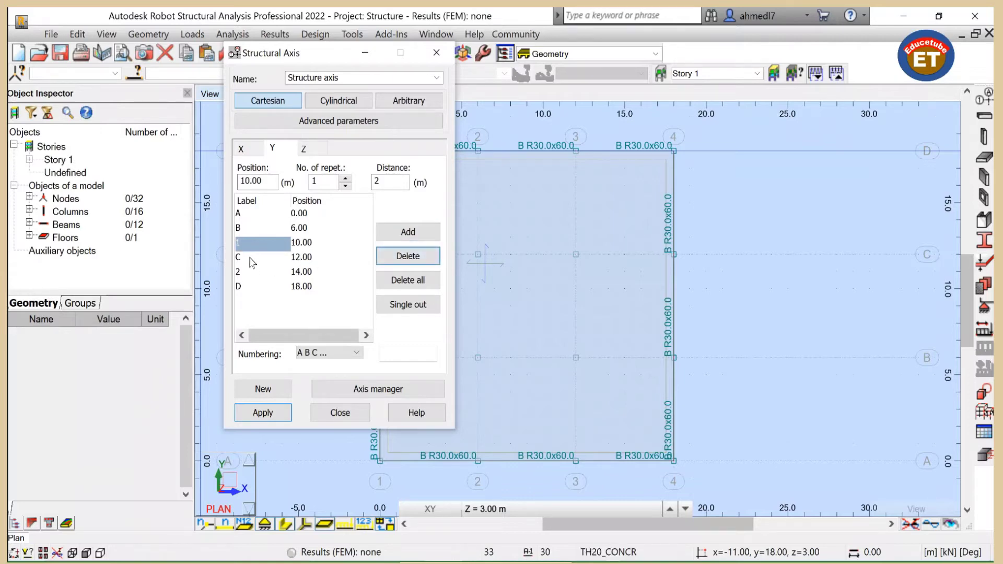
{"action": "left_click", "coordinate": [393, 257]}
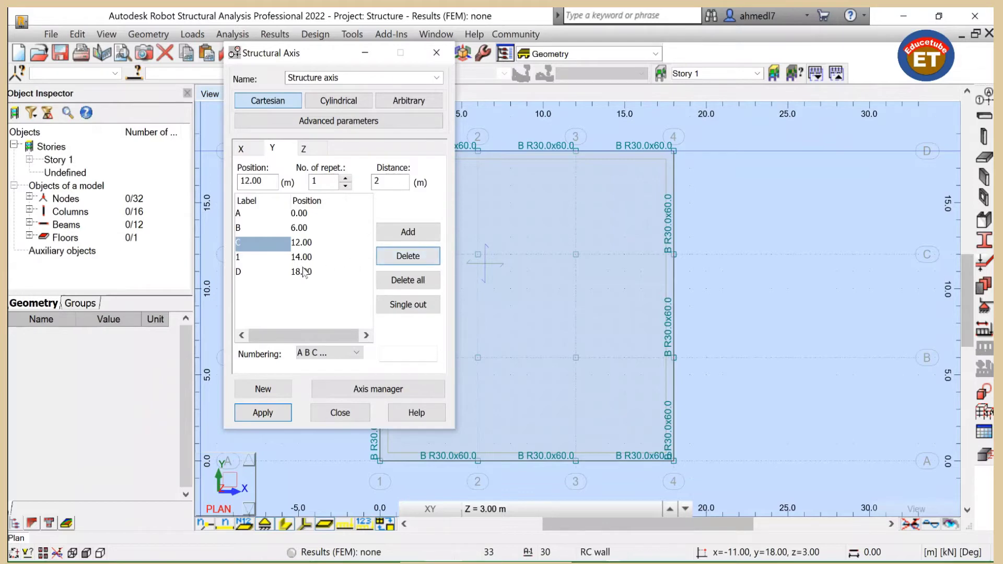
{"action": "left_click", "coordinate": [250, 258]}
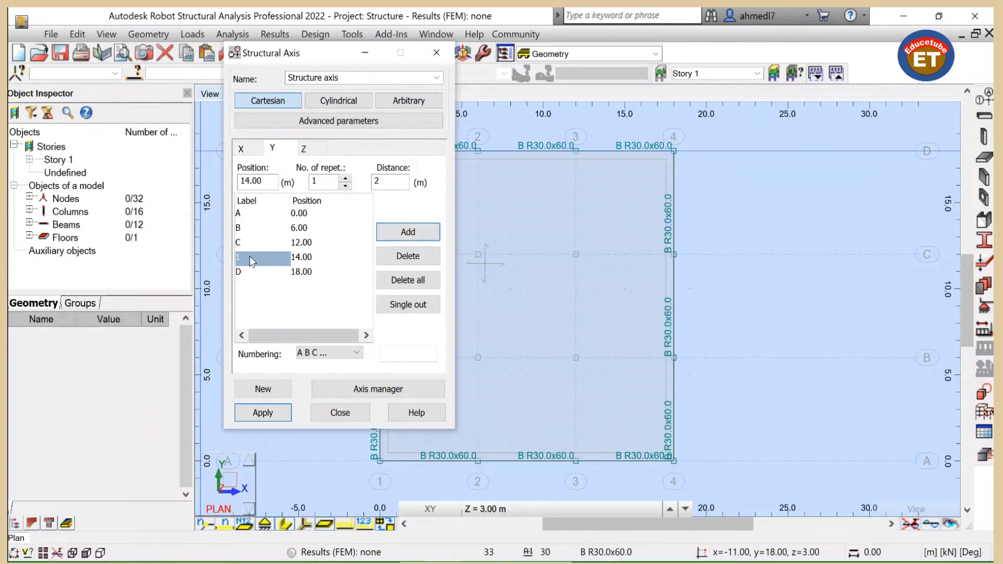
{"action": "left_click", "coordinate": [397, 256]}
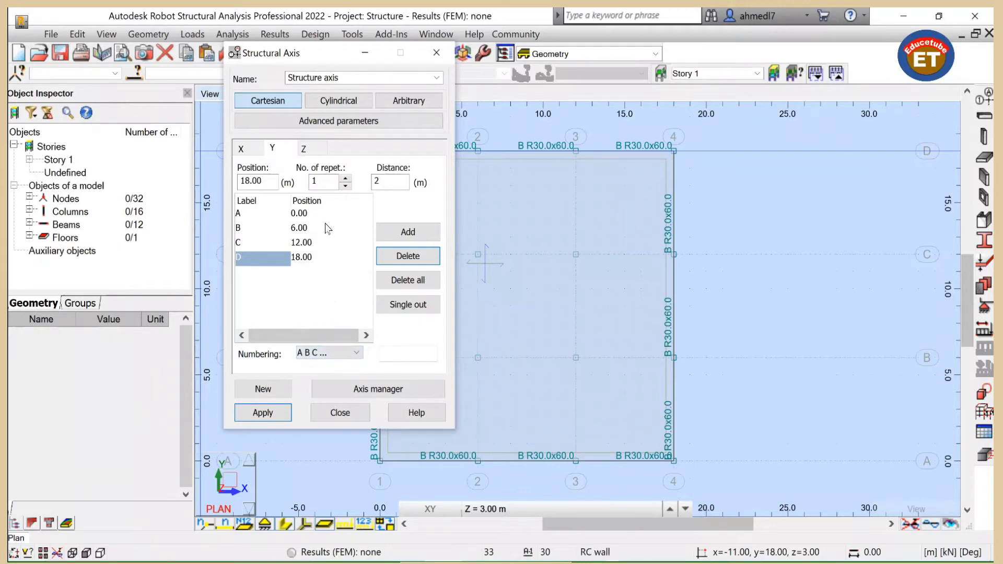
Add a Y-direction axis at 4 m, using one repetition 4 m from axis A with A B C numbering.
{"action": "left_click", "coordinate": [379, 181]}
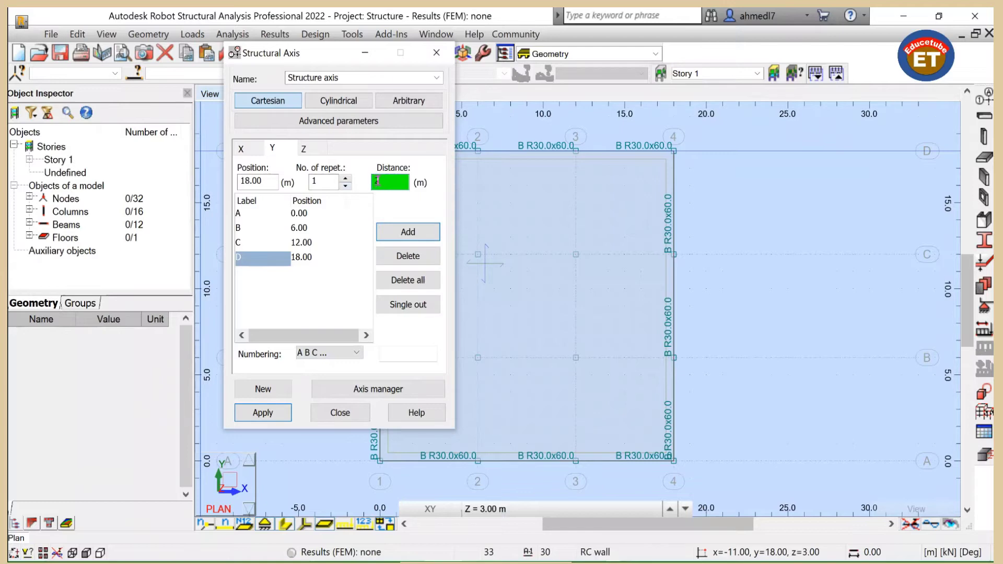
{"action": "type", "text": "4"}
{"action": "left_click", "coordinate": [250, 214]}
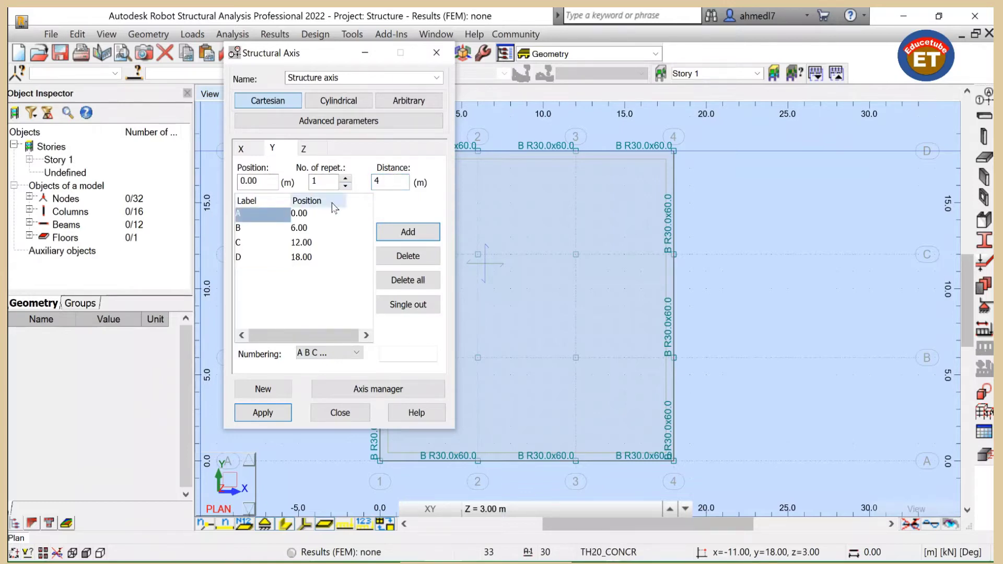
{"action": "left_click", "coordinate": [420, 233]}
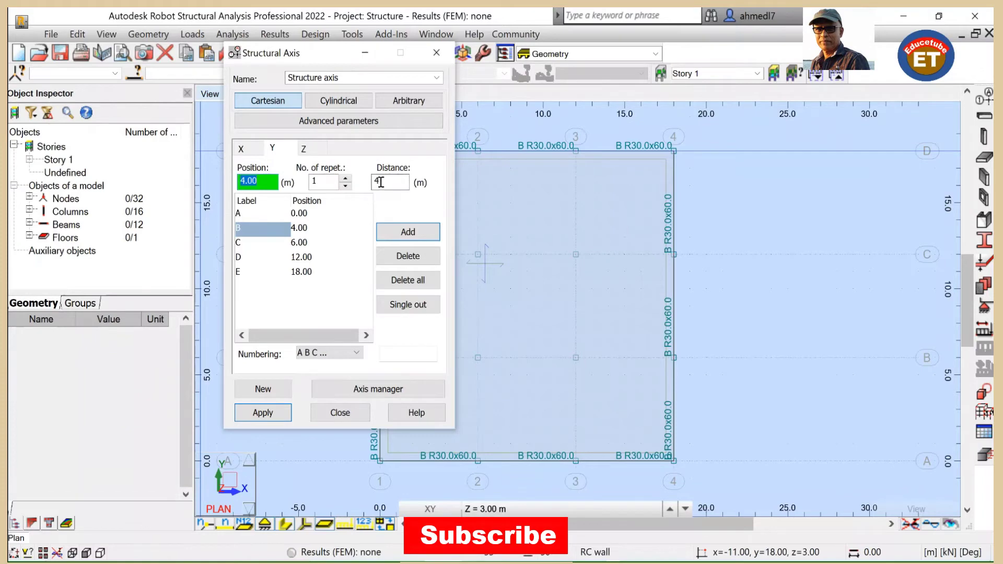
Add lettered Y-direction axes at 8, 10 and 14 m from the 6 m and 12 m axes, with a 2 m repetition distance.
{"action": "left_click", "coordinate": [298, 243]}
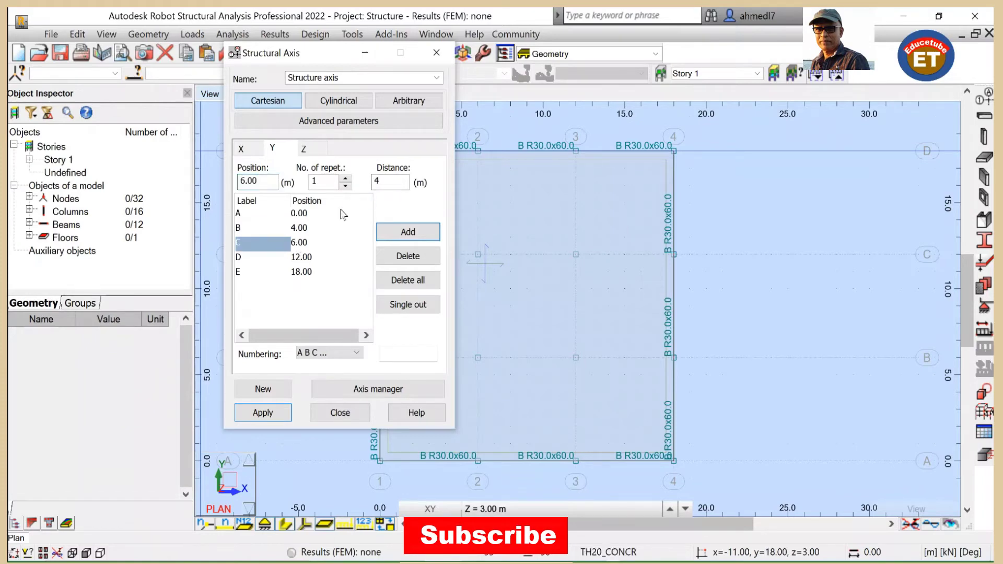
{"action": "left_click", "coordinate": [383, 182]}
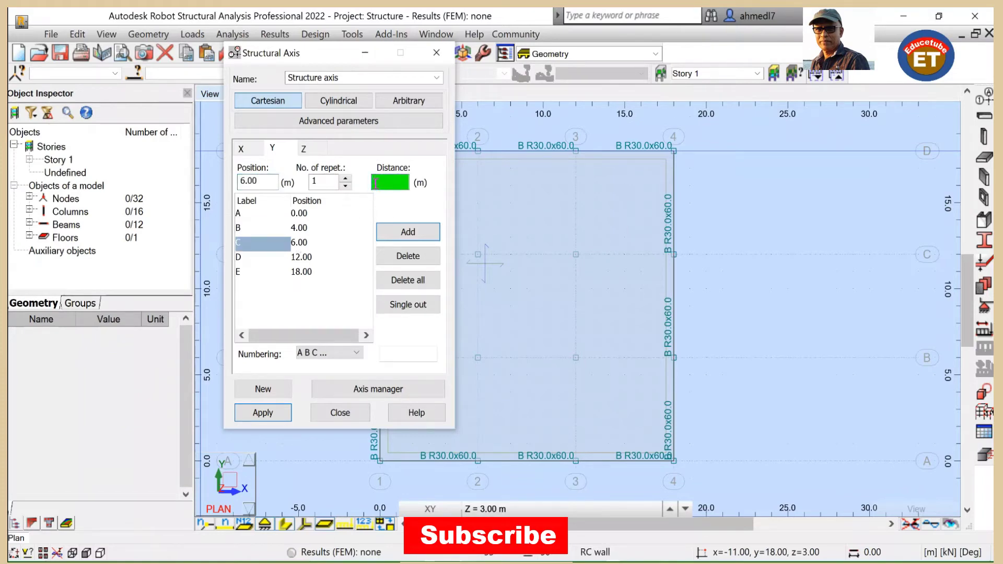
{"action": "type", "text": "2"}
{"action": "left_click", "coordinate": [398, 234]}
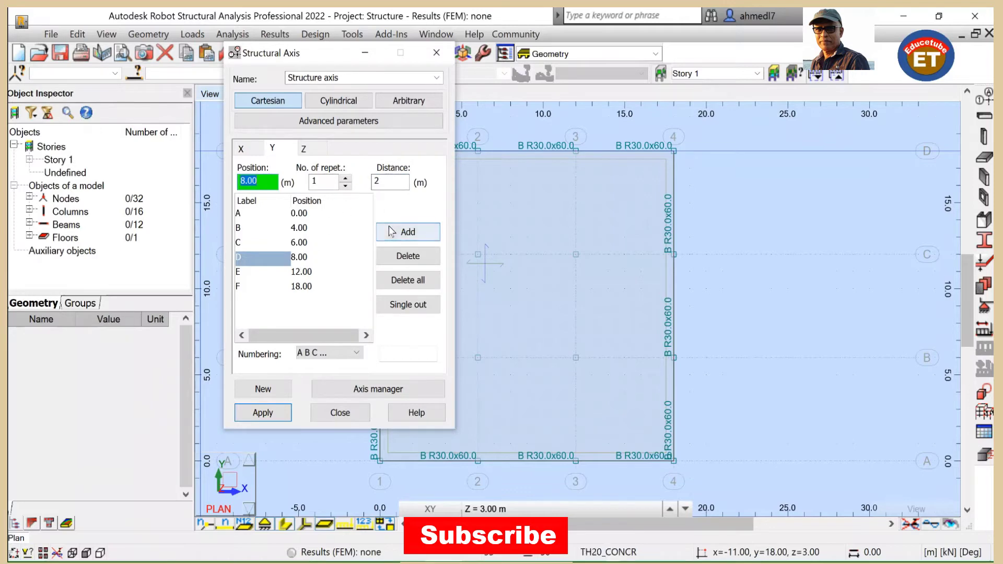
{"action": "left_click", "coordinate": [407, 231]}
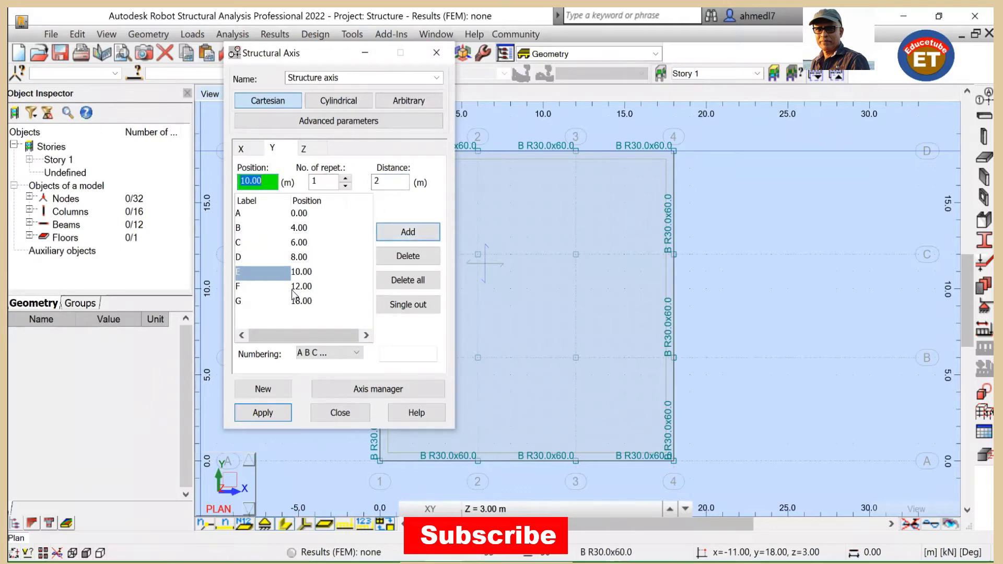
{"action": "left_click", "coordinate": [301, 287]}
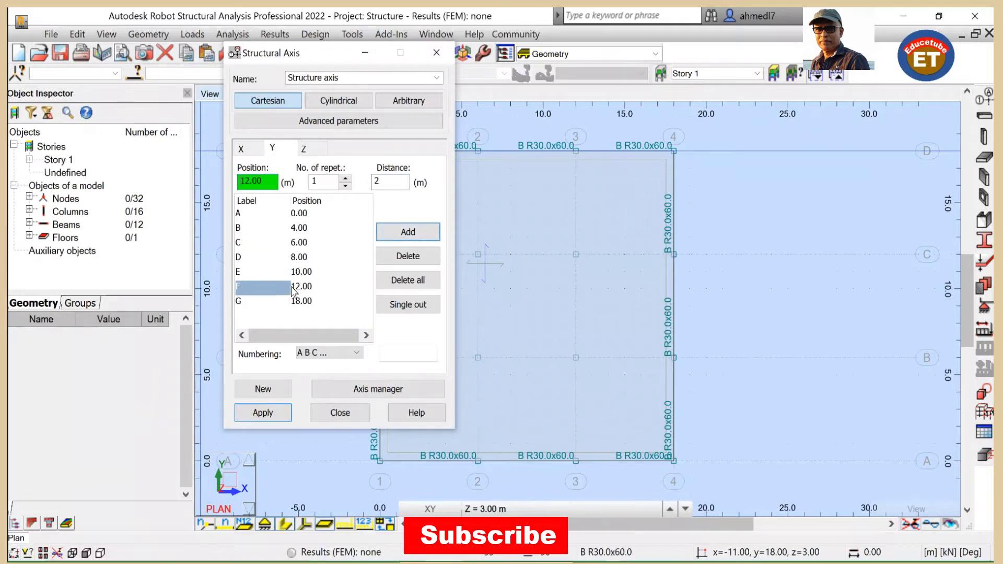
{"action": "left_click", "coordinate": [408, 230]}
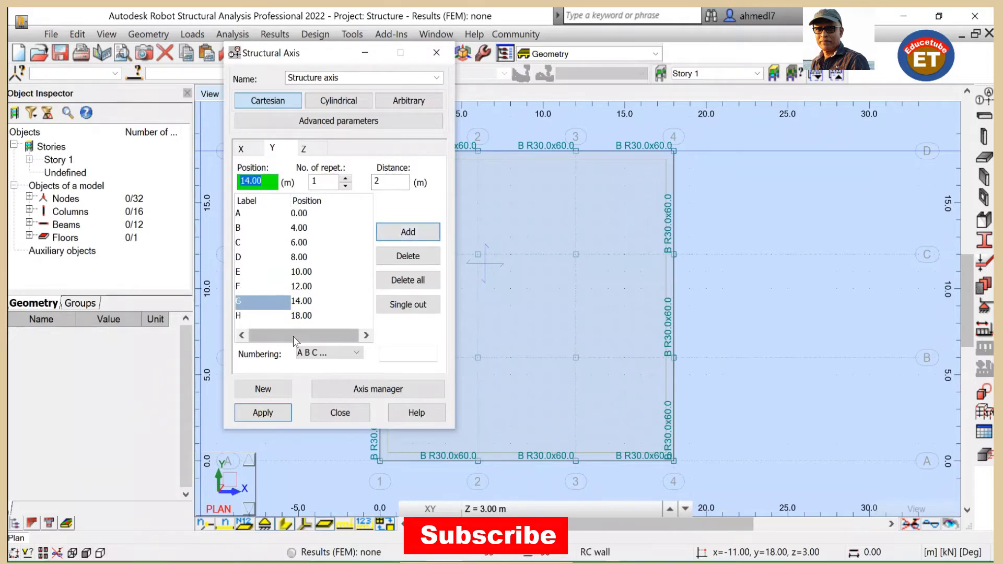
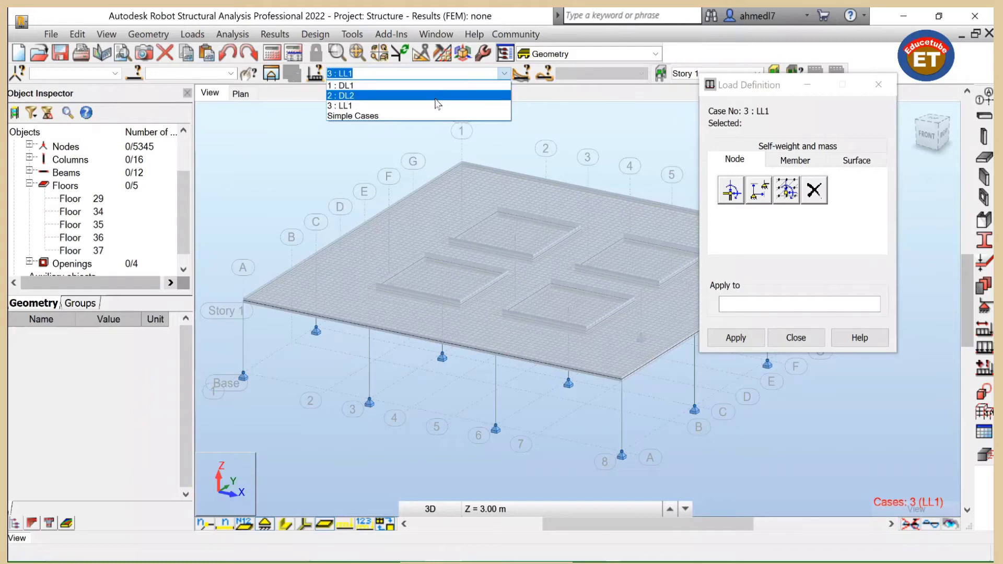
Make DL2 the active load case and define a uniform planar surface load of -1.500 kPa in the Z direction.
{"action": "left_click", "coordinate": [438, 99]}
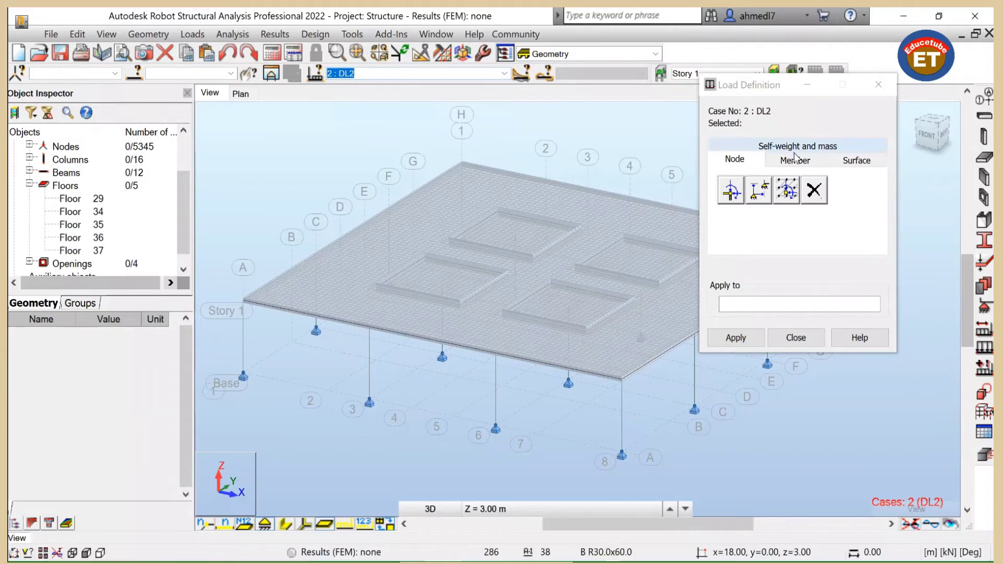
{"action": "left_click", "coordinate": [857, 162]}
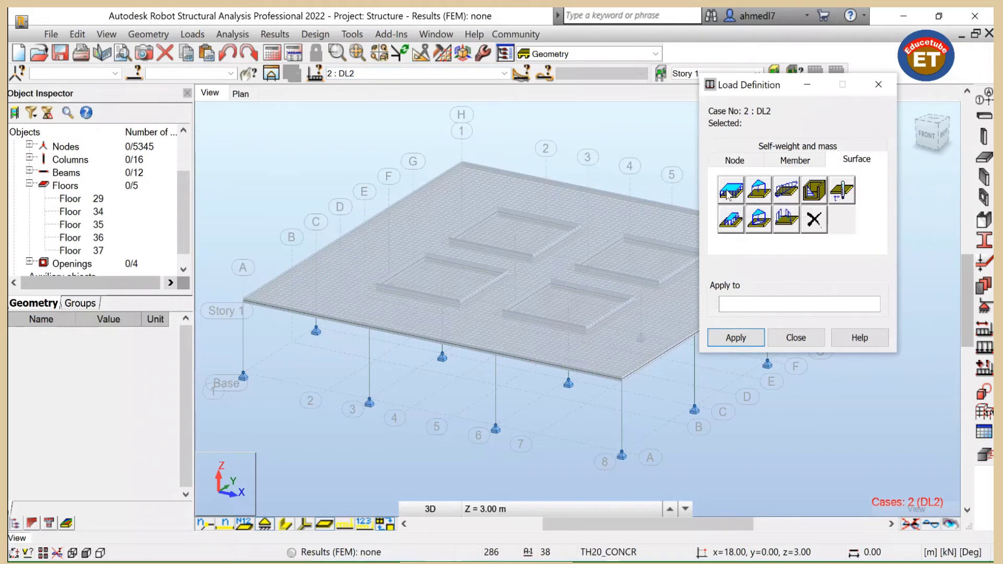
{"action": "left_click", "coordinate": [730, 191]}
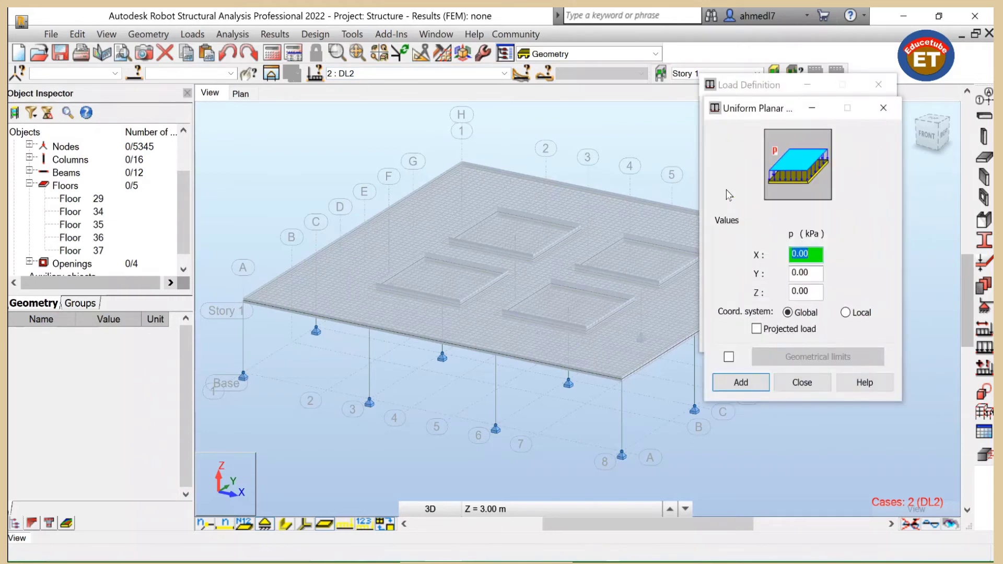
{"action": "left_click", "coordinate": [800, 291]}
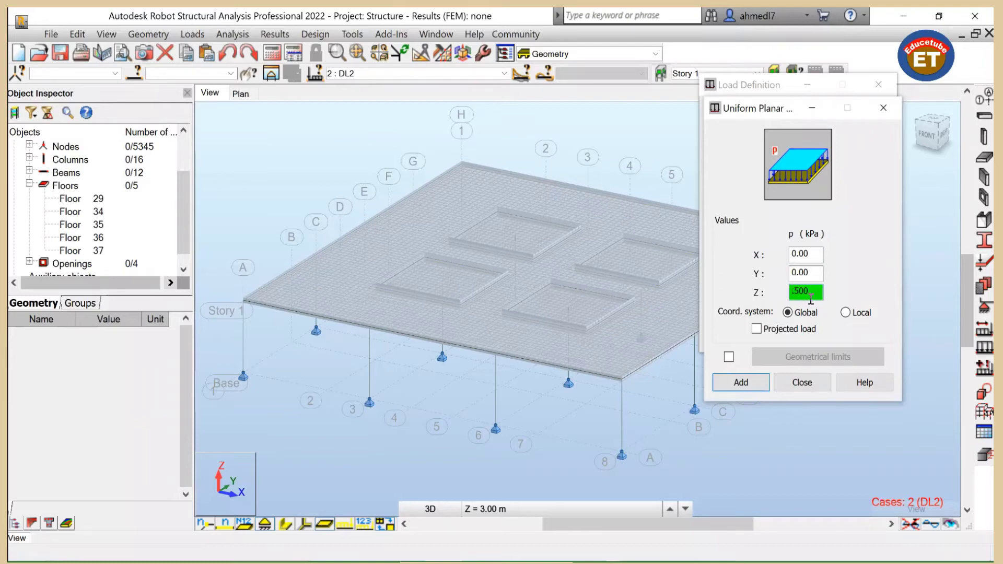
{"action": "type", "text": "1"}
{"action": "left_click", "coordinate": [792, 291]}
{"action": "type", "text": "-"}
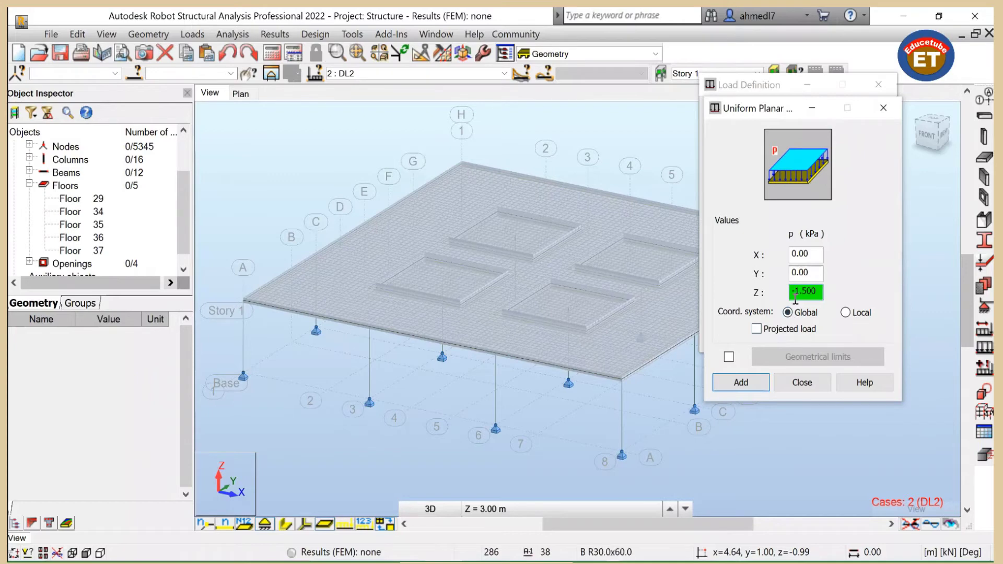
{"action": "left_click", "coordinate": [755, 381]}
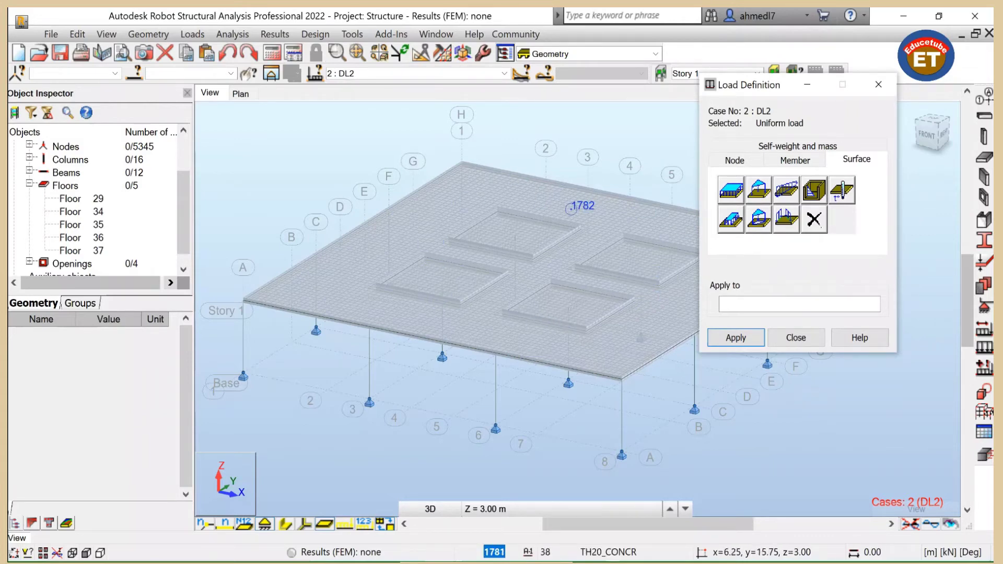
Apply the uniform DL2 load to all floor panels, 29 and 34 to 37.
{"action": "left_click", "coordinate": [88, 201]}
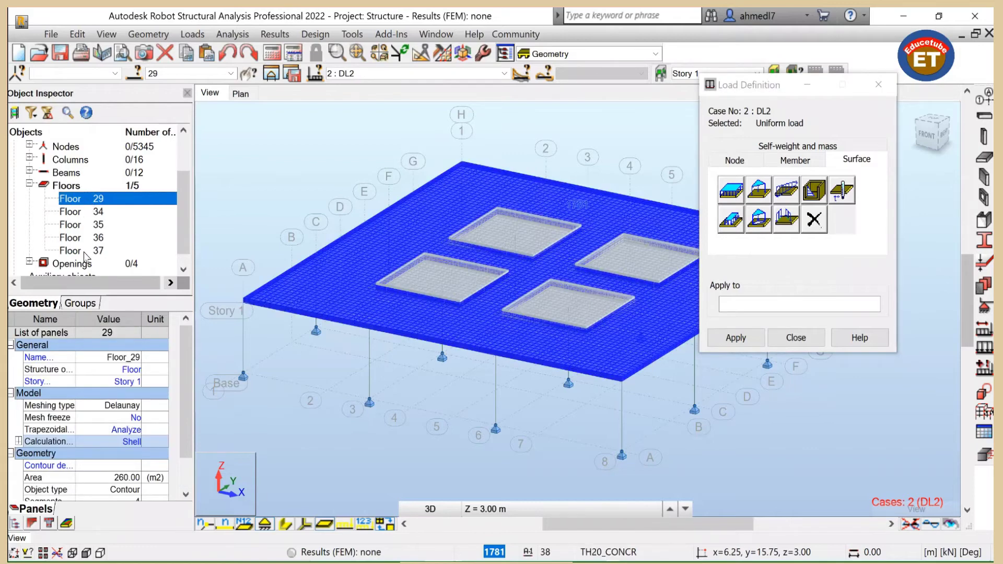
{"action": "left_click", "coordinate": [85, 252], "text": "shift"}
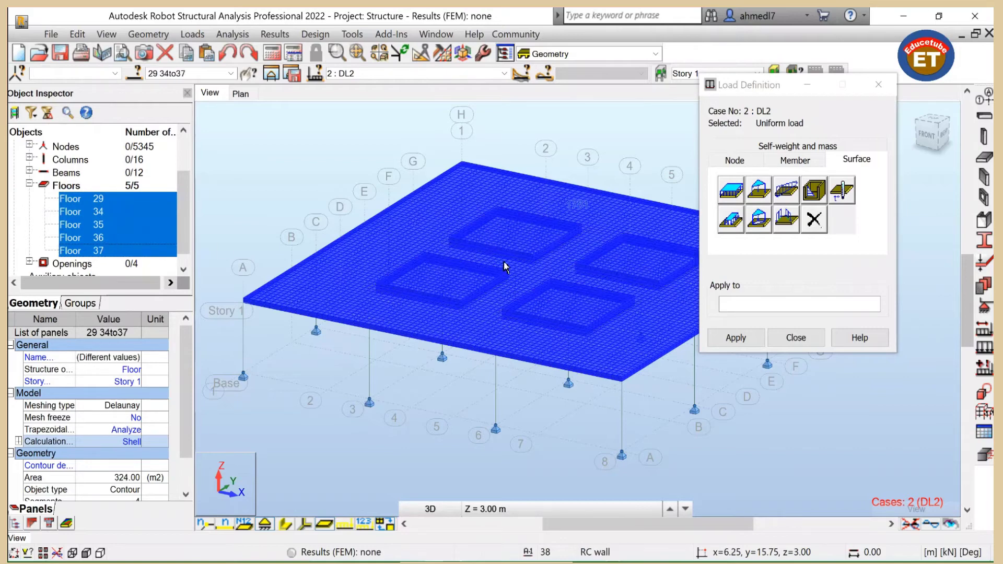
{"action": "left_click", "coordinate": [737, 303]}
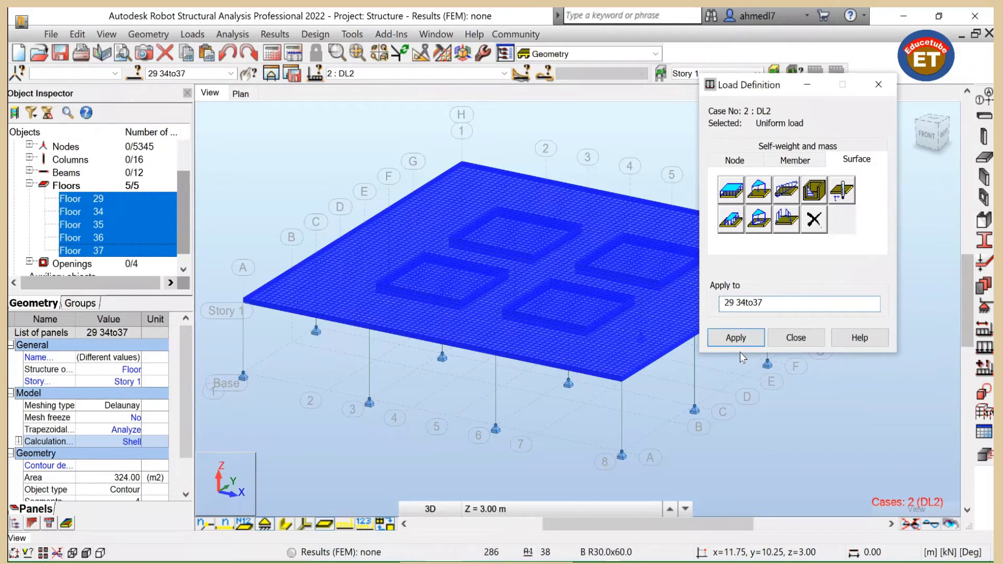
{"action": "left_click", "coordinate": [733, 341]}
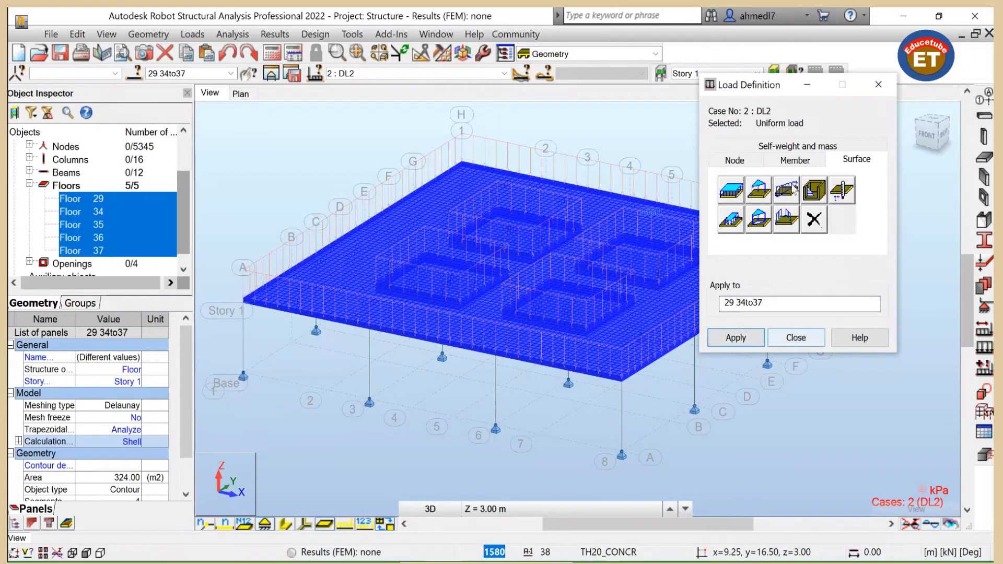
Move the load definition dialog clear of the slab and display the load value labels on the model.
{"action": "left_click_drag", "start_coordinate": [778, 88], "coordinate": [853, 86]}
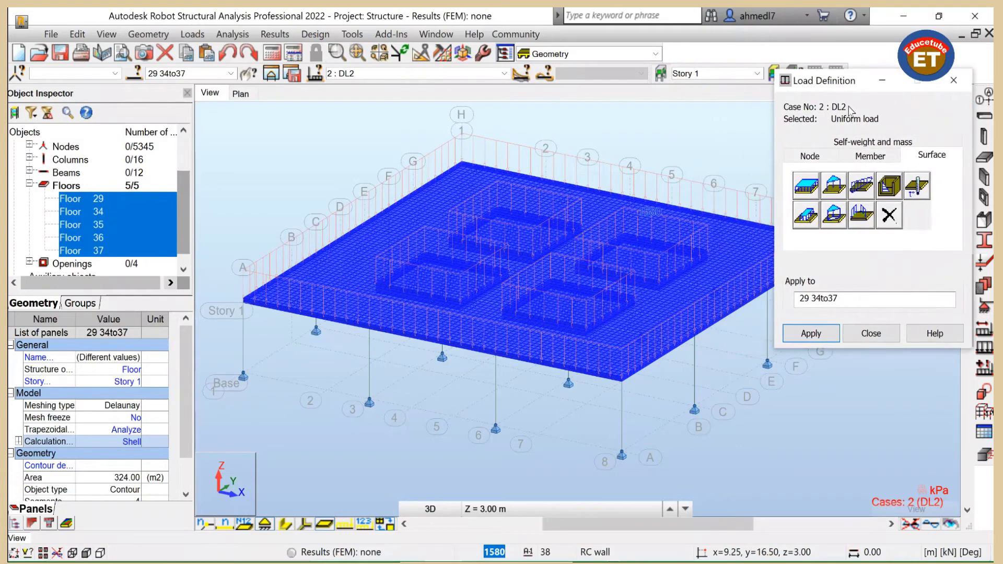
{"action": "scroll", "coordinate": [326, 312], "scroll_direction": "down", "scroll_amount": 1}
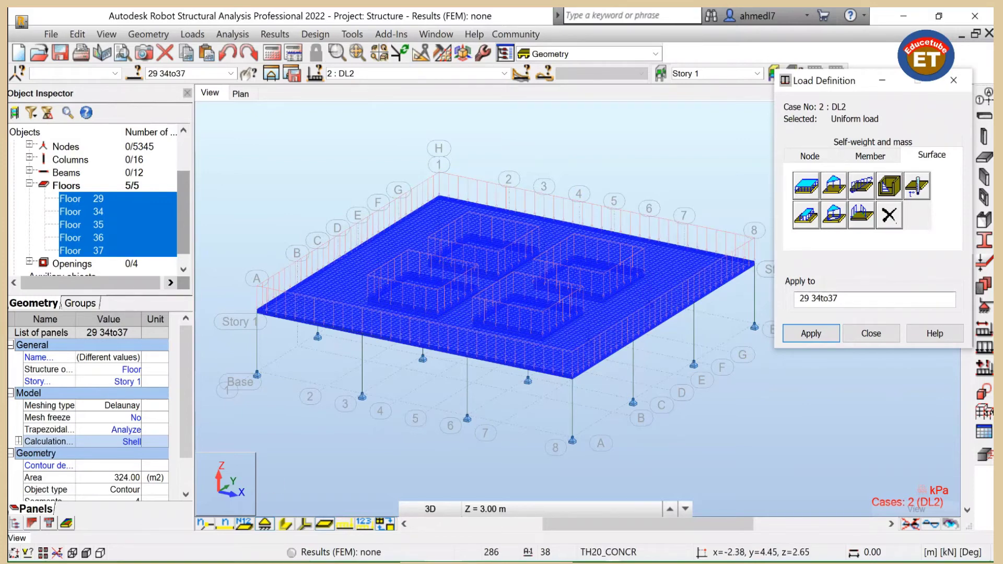
{"action": "left_click", "coordinate": [365, 525]}
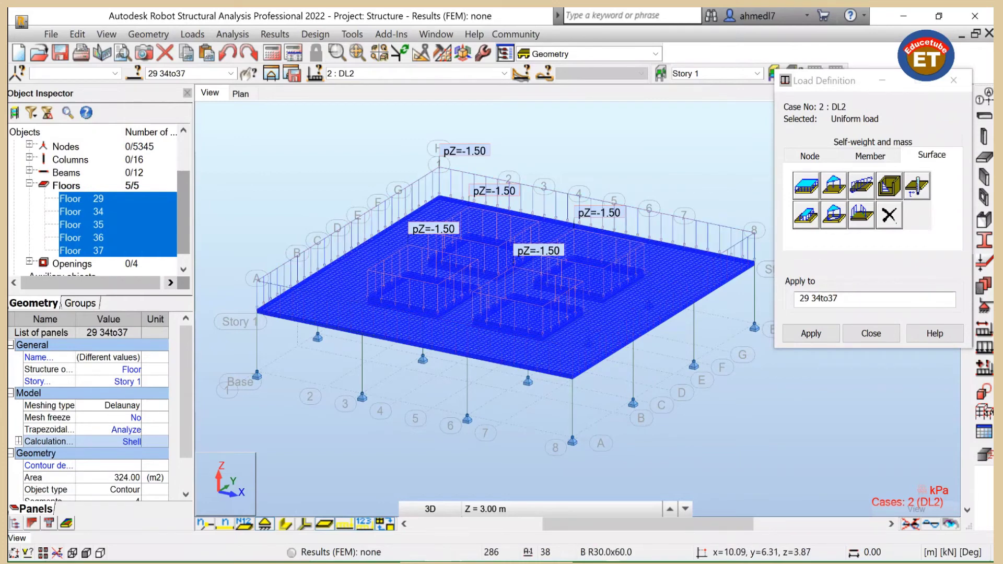
Make LL1 the active load case and define its uniform planar surface load with a new Z value.
{"action": "left_click", "coordinate": [503, 73]}
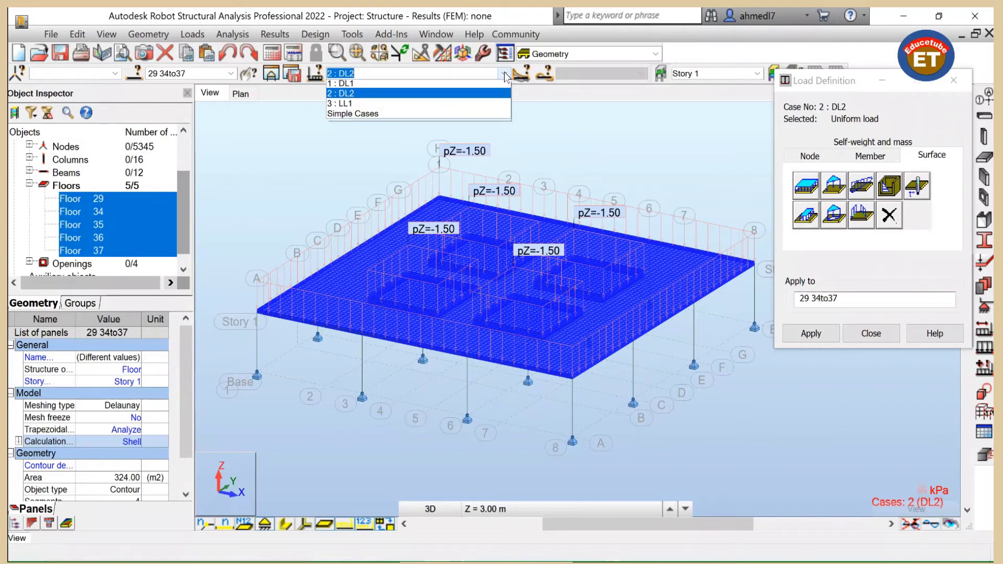
{"action": "left_click", "coordinate": [427, 106]}
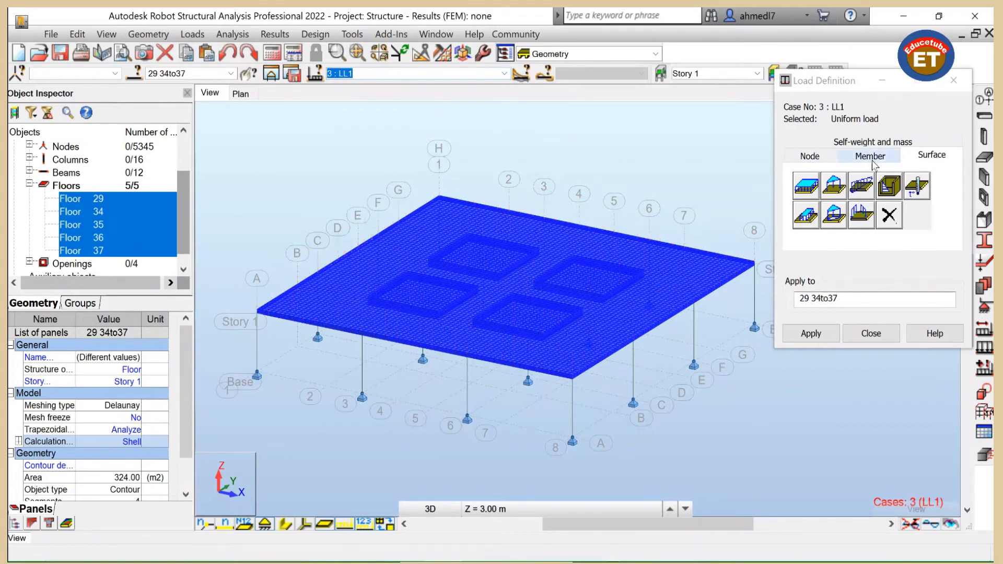
{"action": "left_click", "coordinate": [809, 187]}
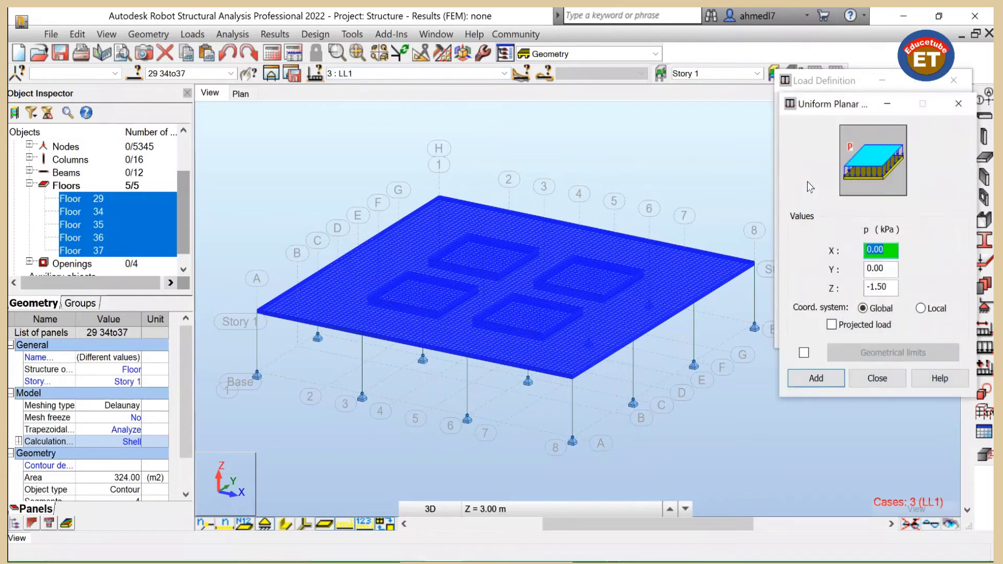
{"action": "double_click", "coordinate": [874, 286]}
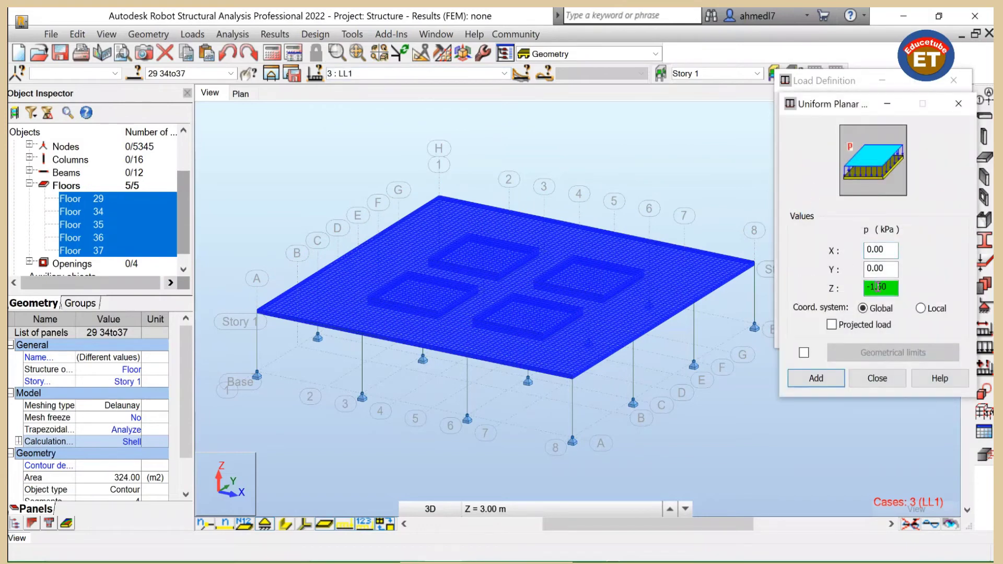
{"action": "key", "text": "BackSpace"}
{"action": "left_click", "coordinate": [816, 379]}
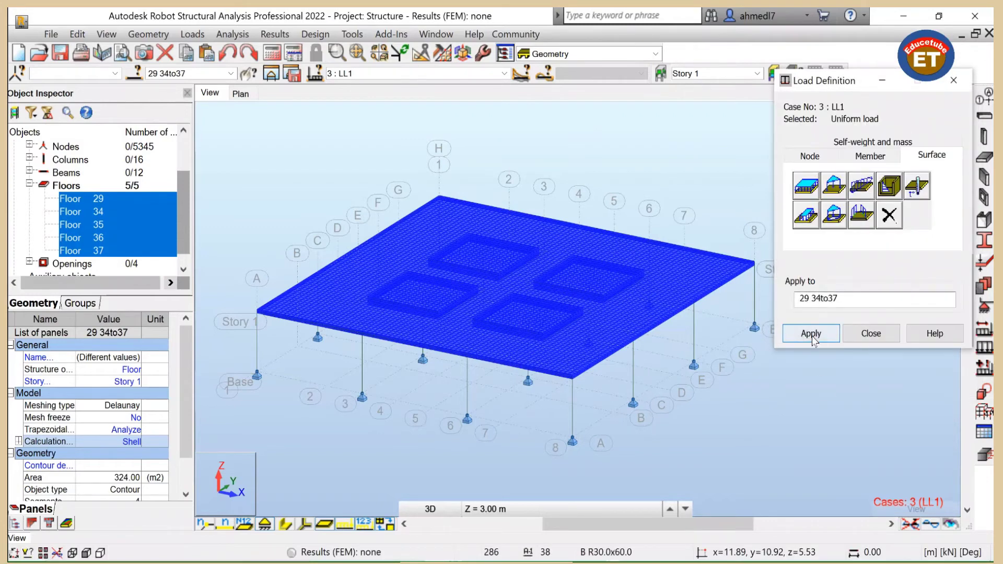
Apply the uniform LL1 surface load of -4.50 kPa in Z to floor panels 29 and 34 to 37, and finish load definition.
{"action": "left_click", "coordinate": [811, 334]}
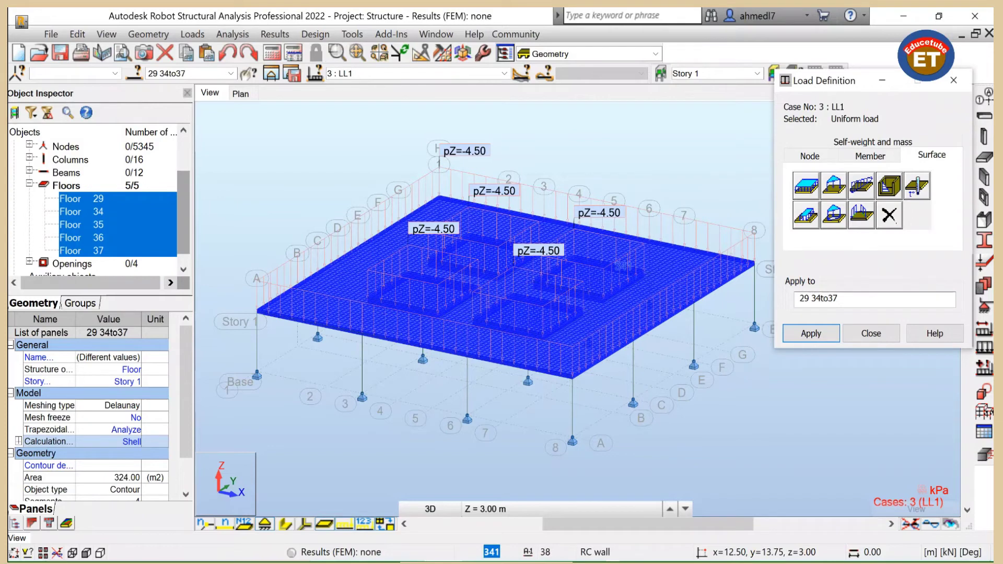
{"action": "left_click", "coordinate": [869, 334]}
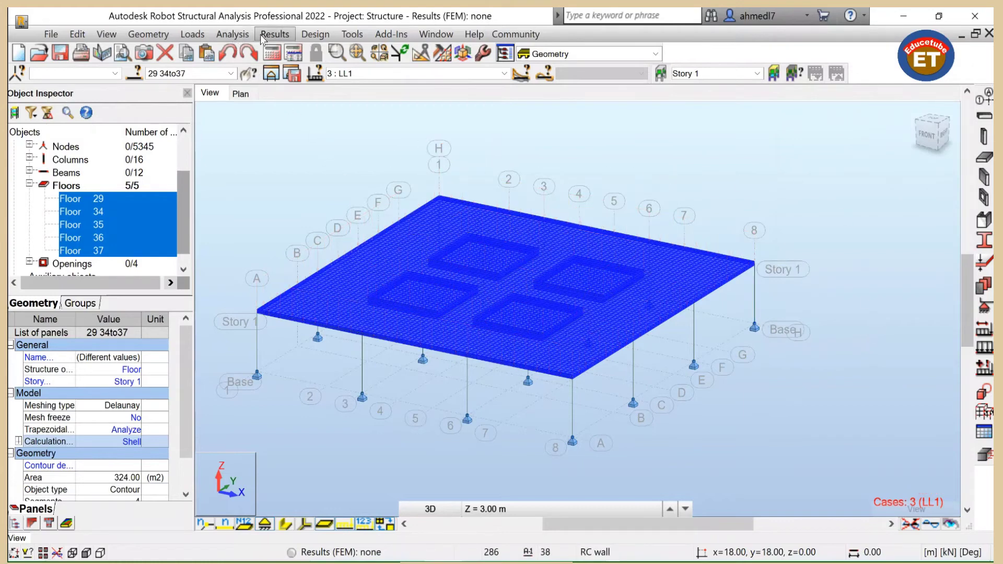
Create manual load combination 4 of type ULS named COMB1 and move its case assignment dialog slightly.
{"action": "left_click", "coordinate": [191, 34]}
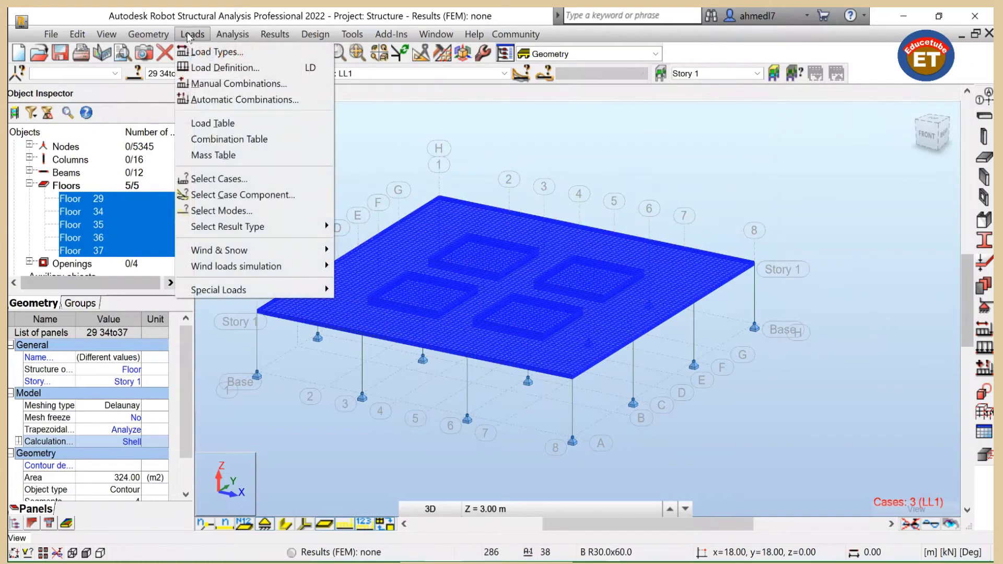
{"action": "left_click", "coordinate": [239, 83]}
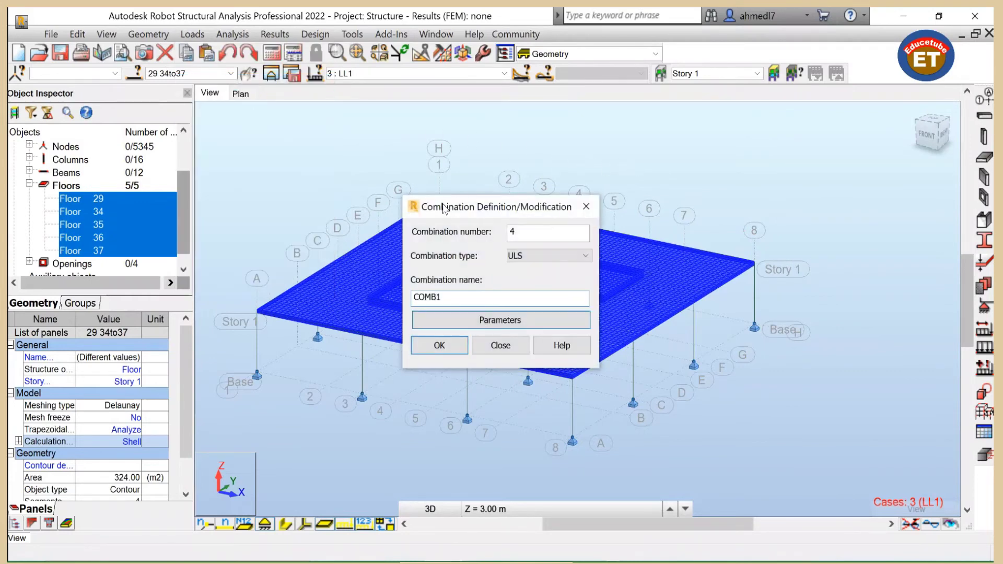
{"action": "left_click_drag", "start_coordinate": [444, 209], "coordinate": [618, 156]}
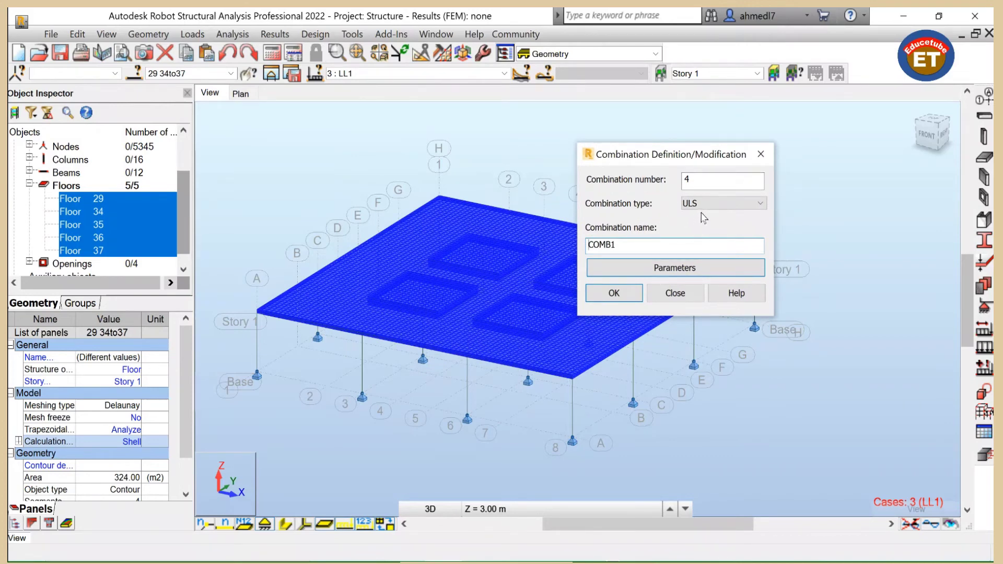
{"action": "left_click", "coordinate": [616, 293]}
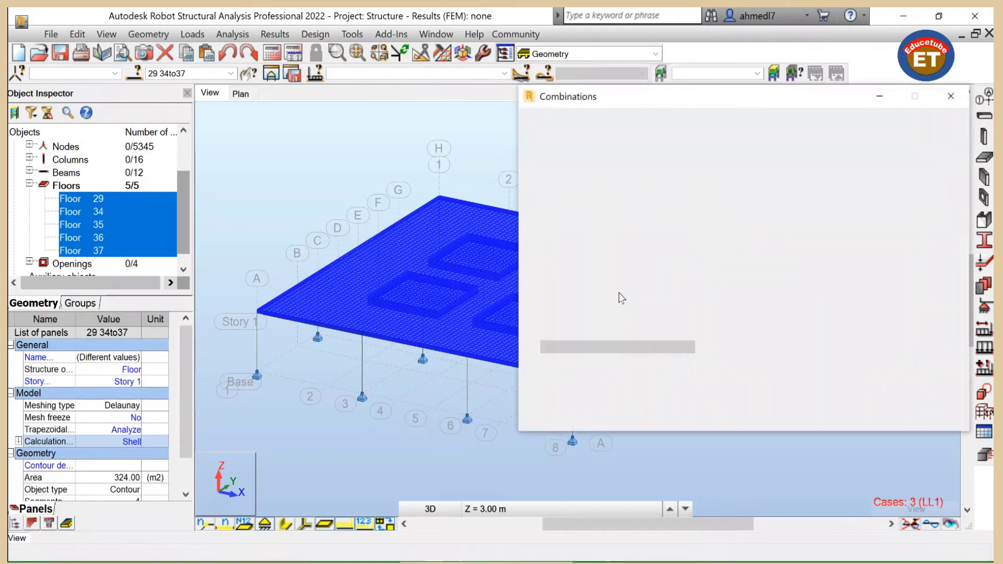
{"action": "left_click_drag", "start_coordinate": [711, 99], "coordinate": [690, 121]}
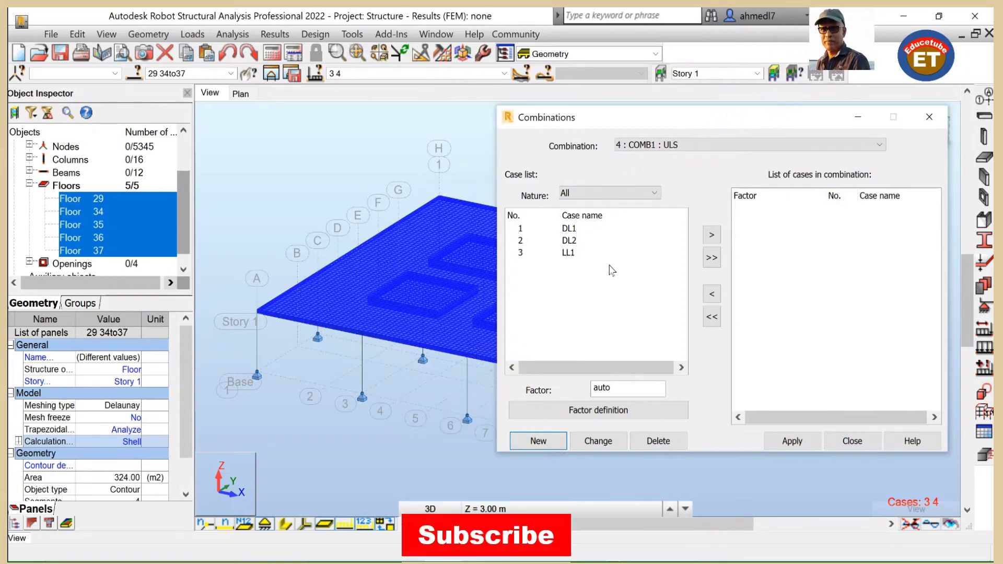
Set the ULS combination factor for live loads to 1.50 in the factor definitions.
{"action": "left_click", "coordinate": [609, 410]}
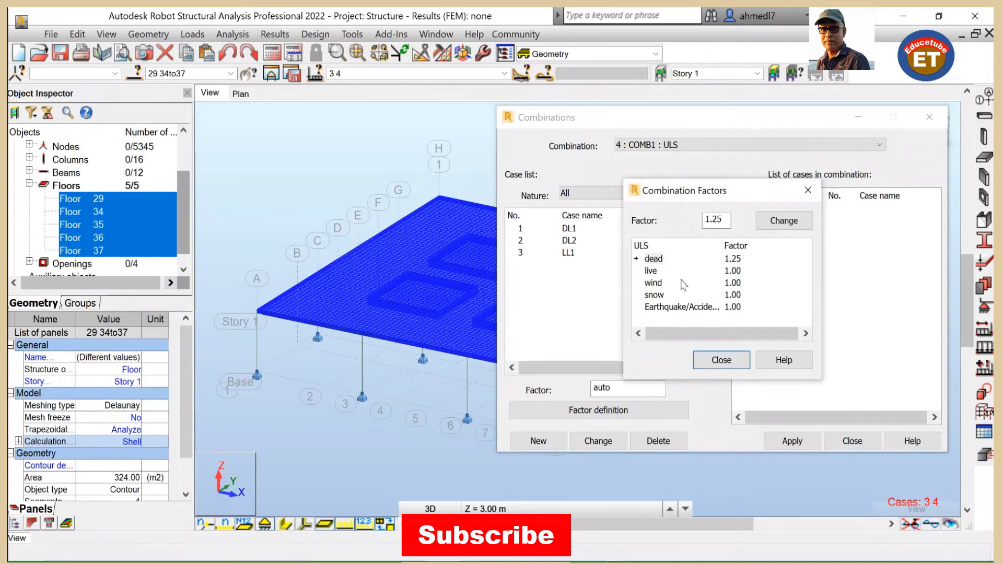
{"action": "left_click", "coordinate": [648, 270]}
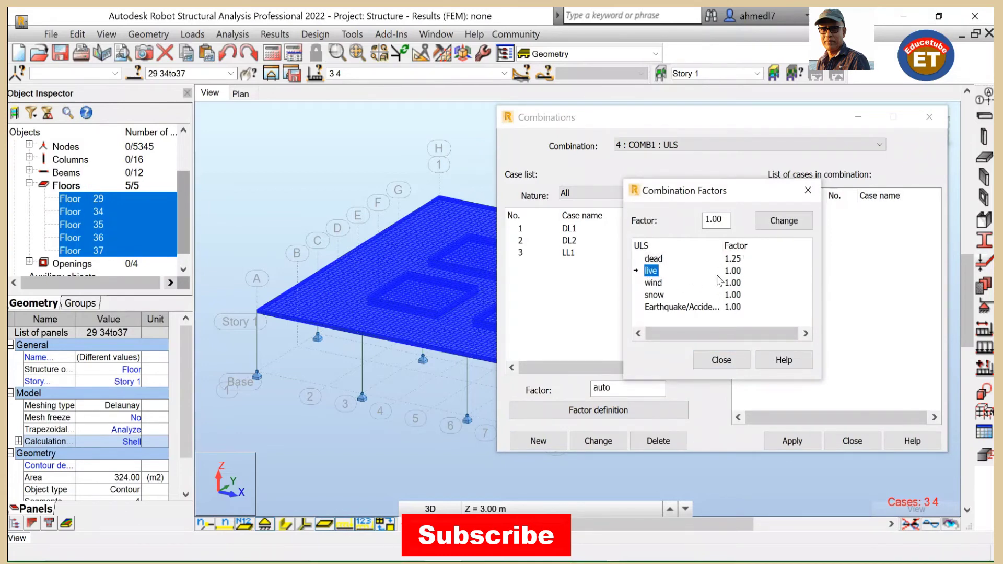
{"action": "double_click", "coordinate": [725, 222]}
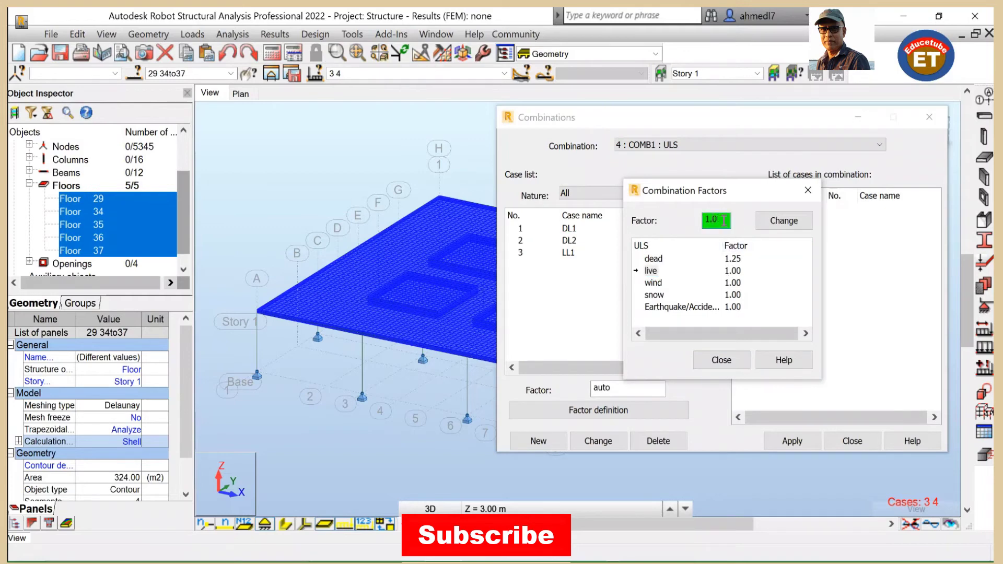
{"action": "left_click", "coordinate": [782, 225]}
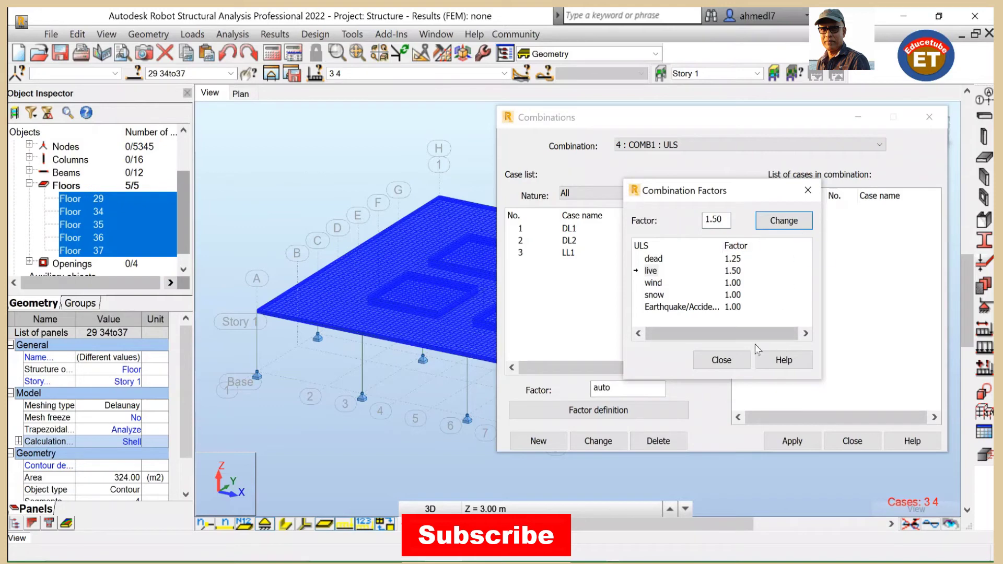
{"action": "left_click", "coordinate": [734, 362]}
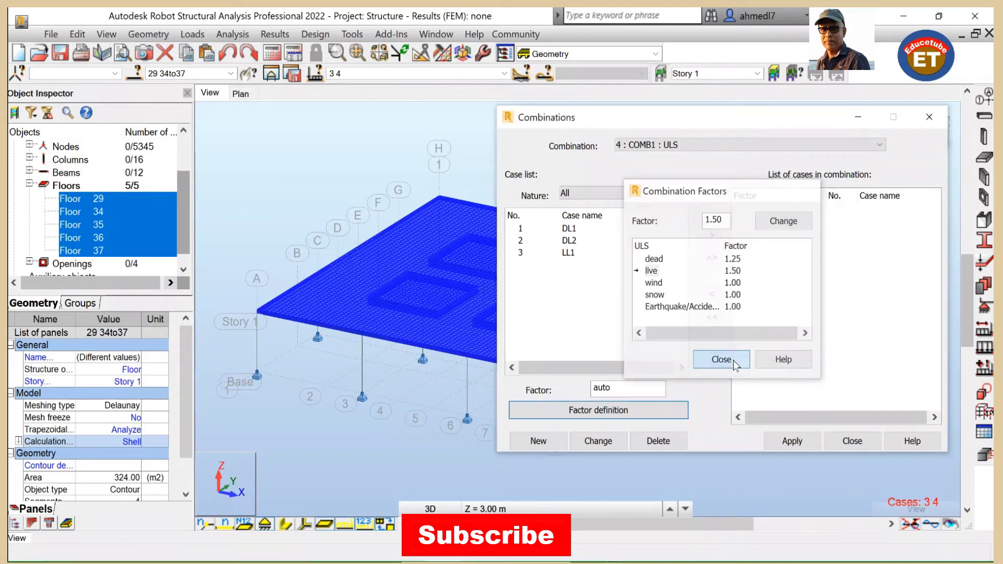